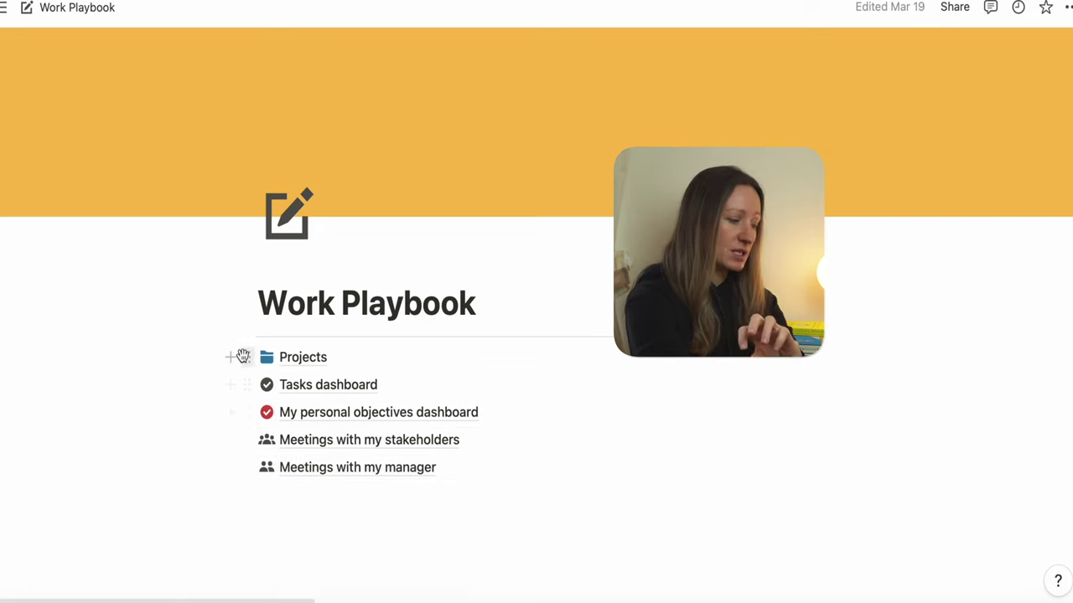
Open the Projects database and adjust the board layout
left_click(302, 364)
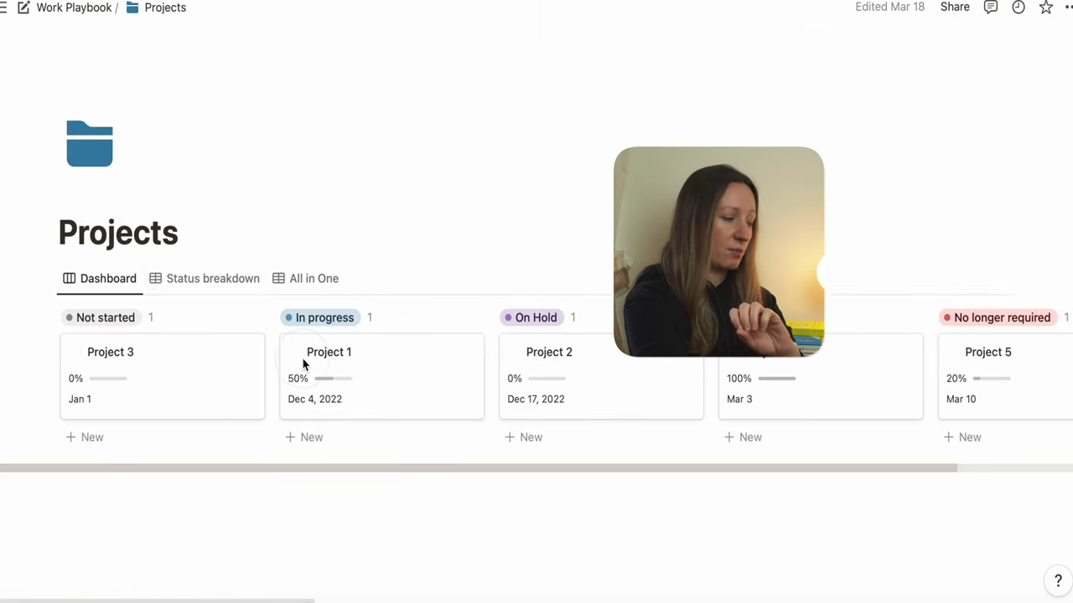
left_click_drag(193, 468, 159, 476)
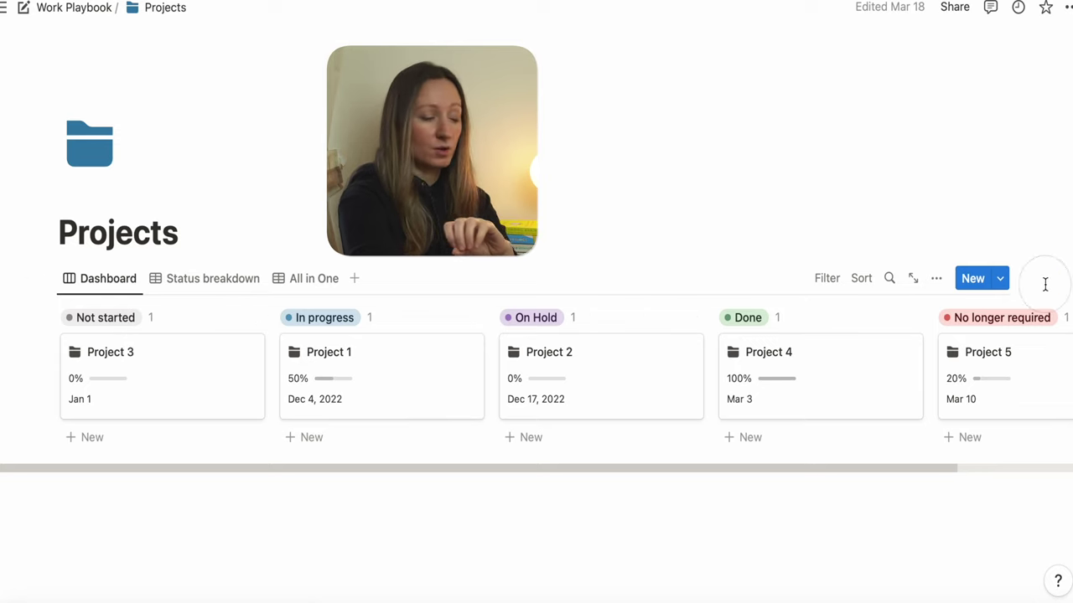
left_click_drag(820, 476, 598, 486)
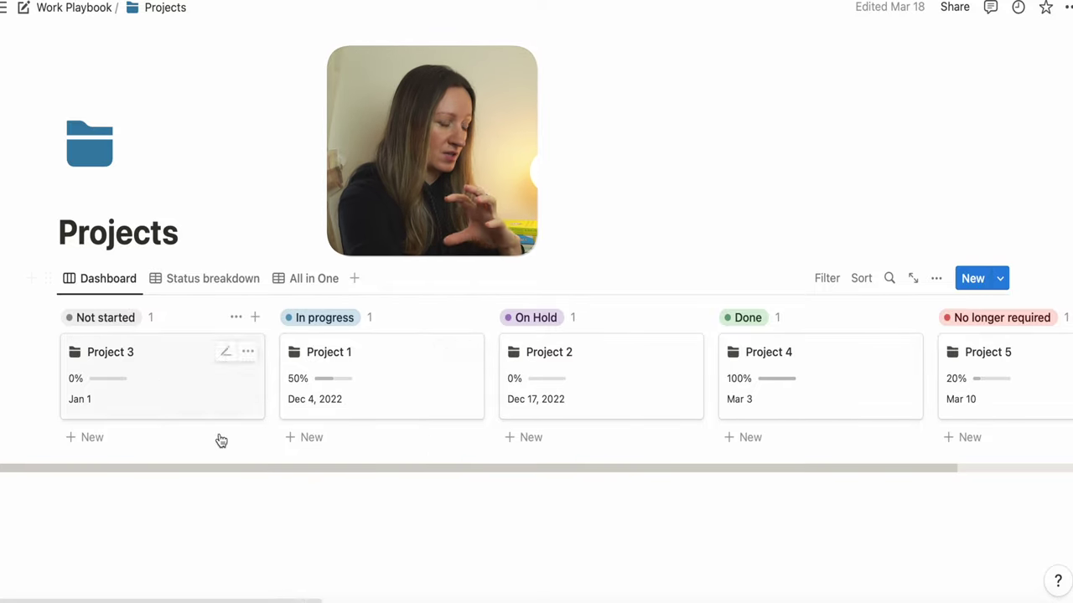
Mark Project 1's Task 1 as Done, raising completion to 75%, and open Task 1's page
left_click(397, 361)
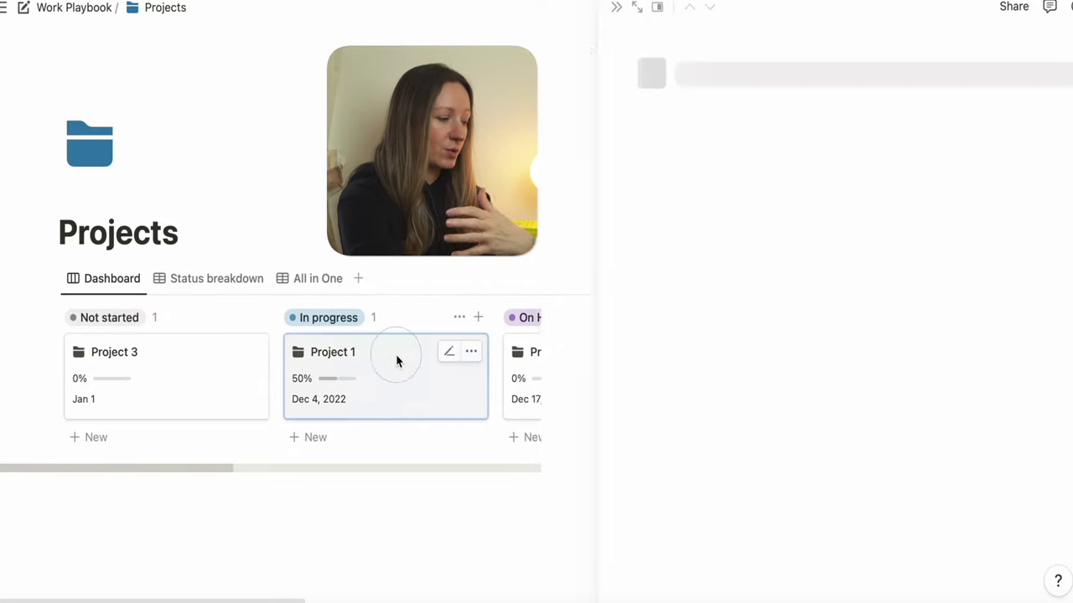
scroll(746, 450, "down", 1)
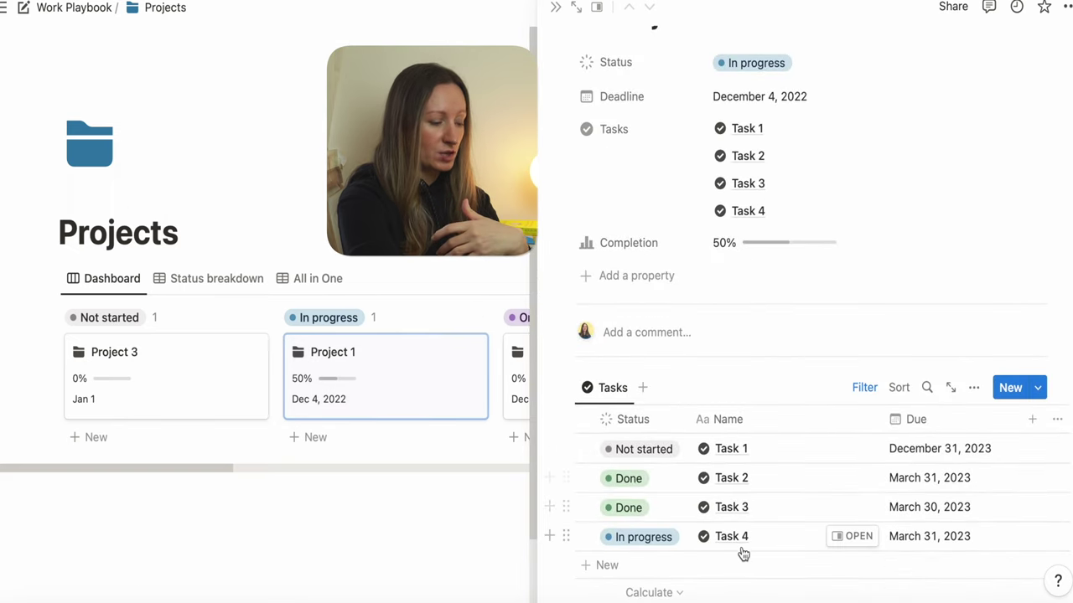
scroll(735, 457, "up", 2)
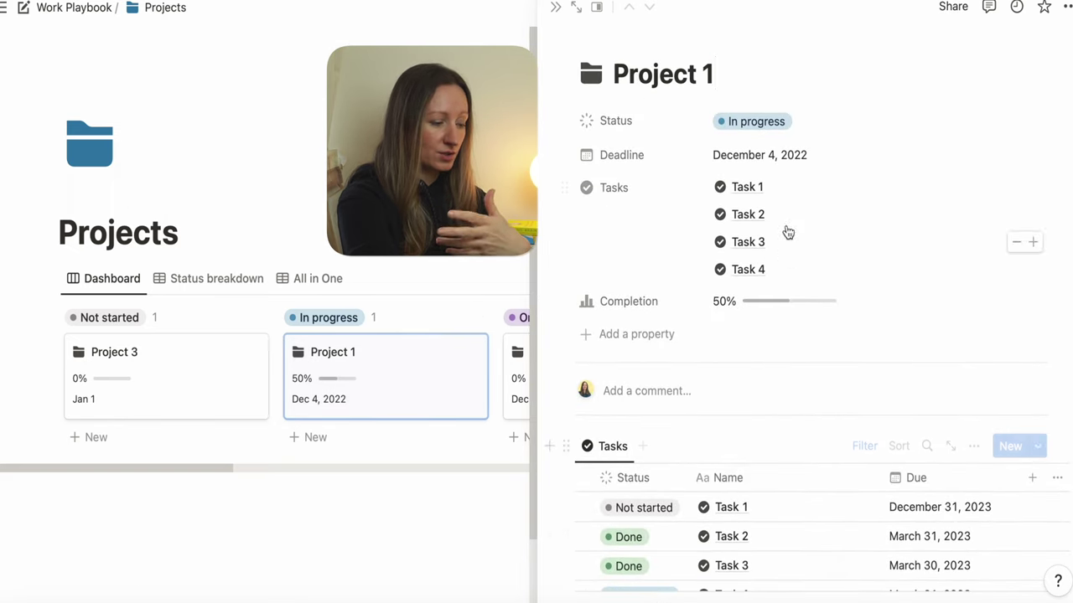
scroll(712, 419, "down", 2)
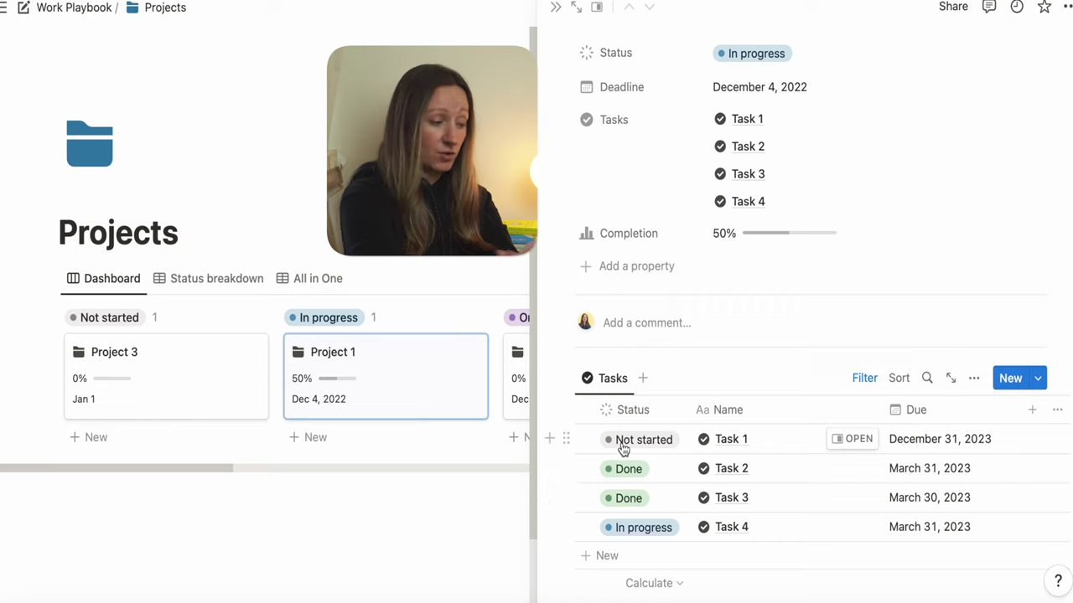
left_click(631, 445)
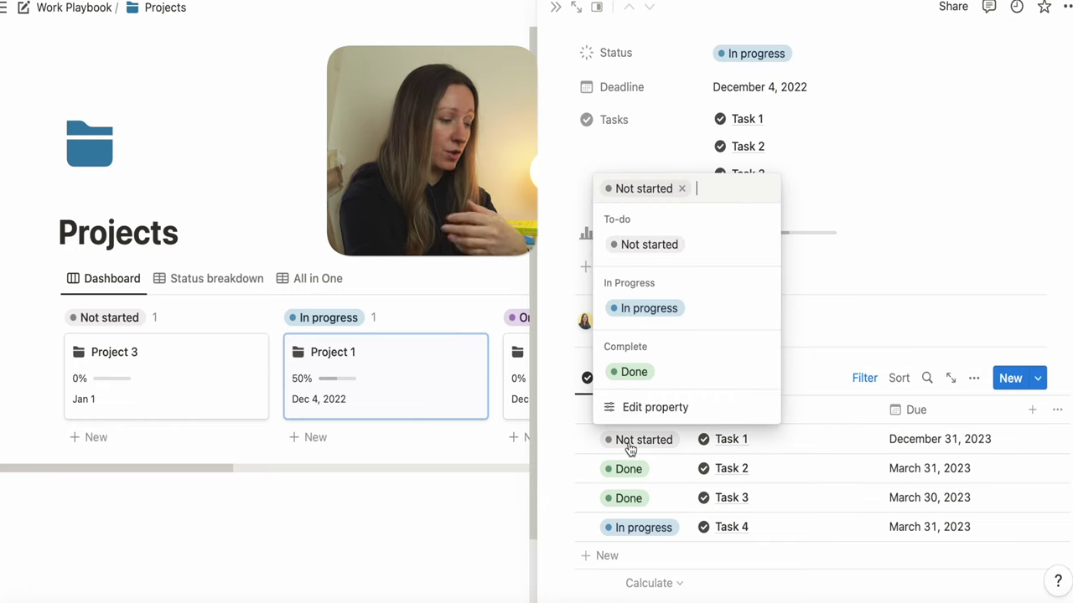
left_click(636, 374)
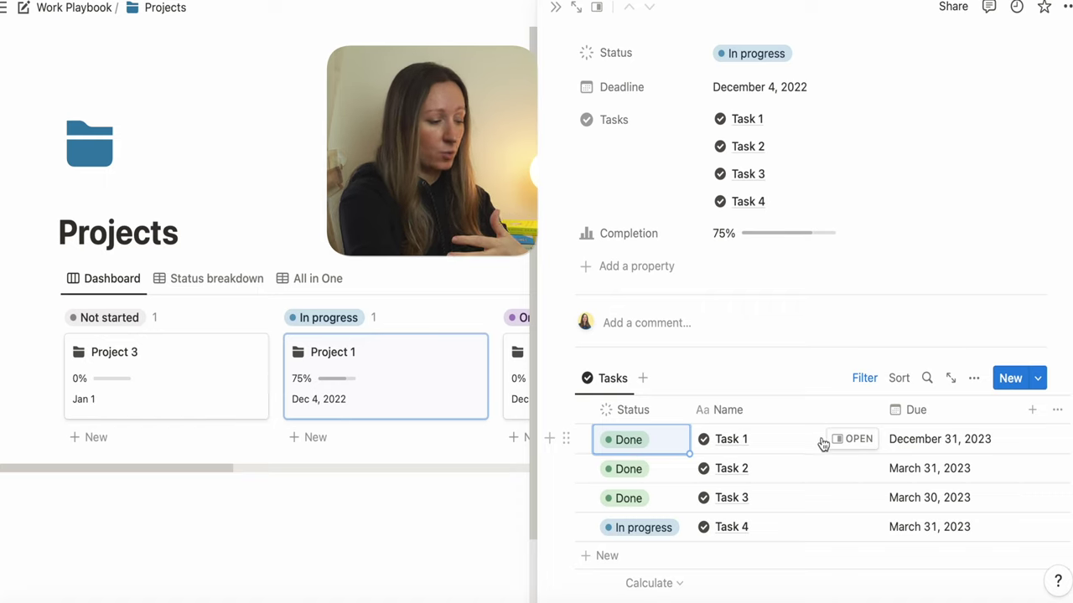
left_click(852, 439)
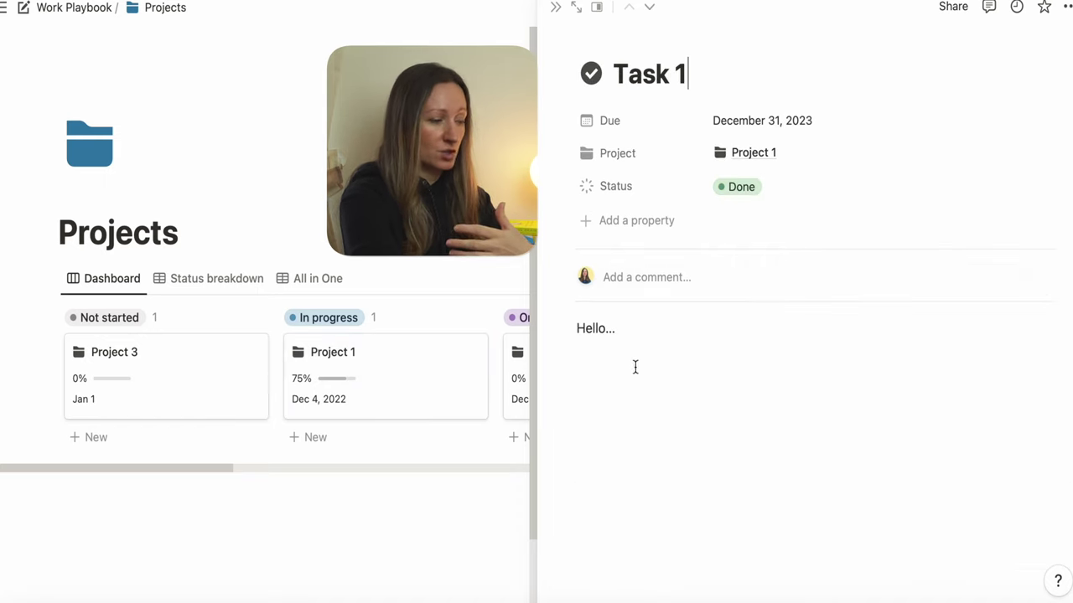
Add the note 'Insert detail' to Task 1, then set Project 1's Task 3 back to In progress
type("Ins")
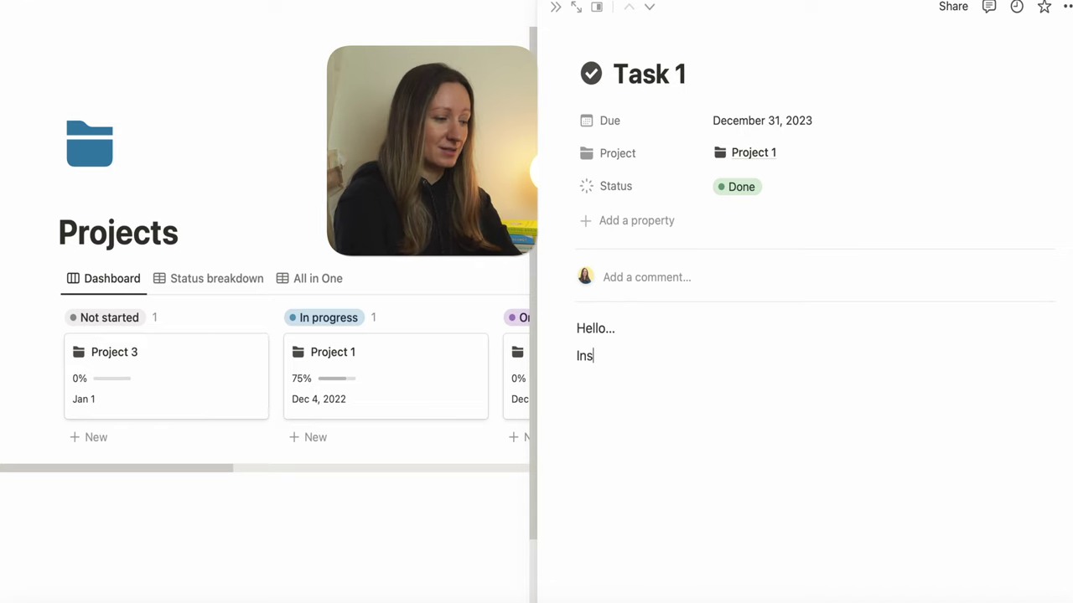
type("ert detail")
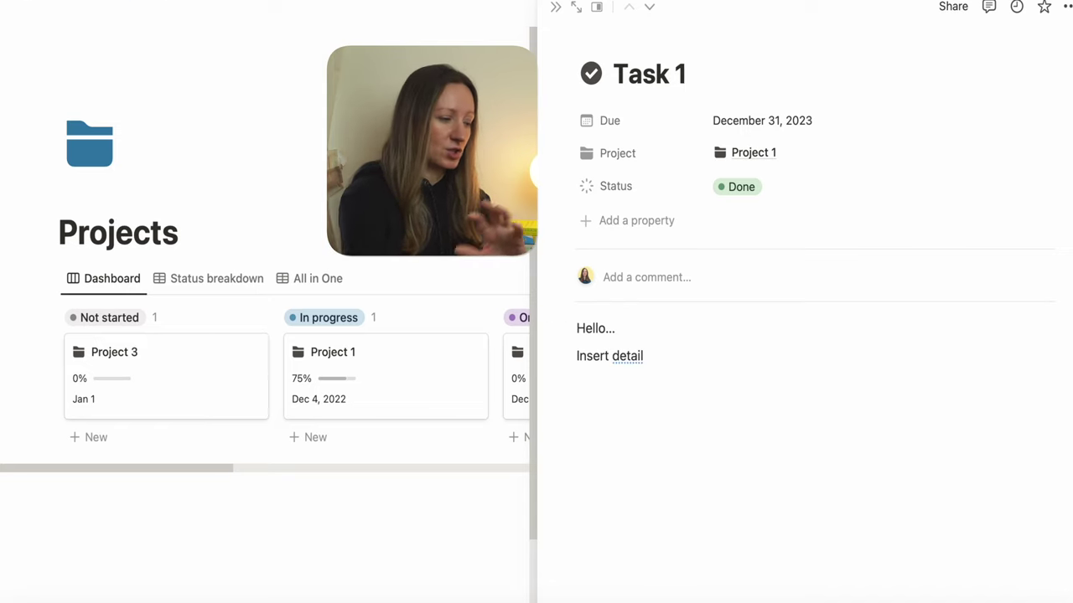
left_click(556, 15)
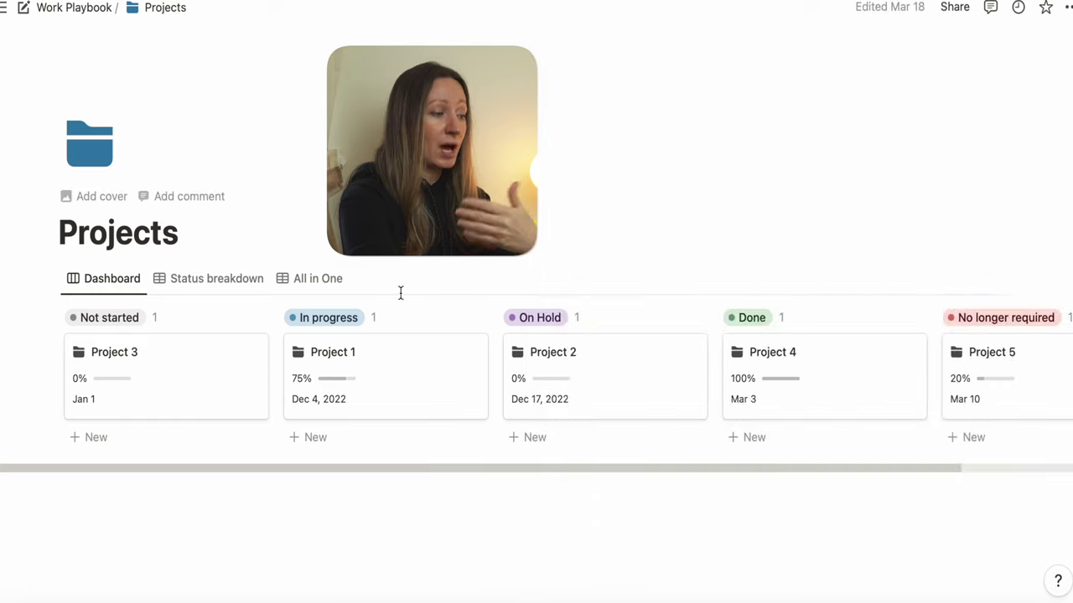
left_click(381, 383)
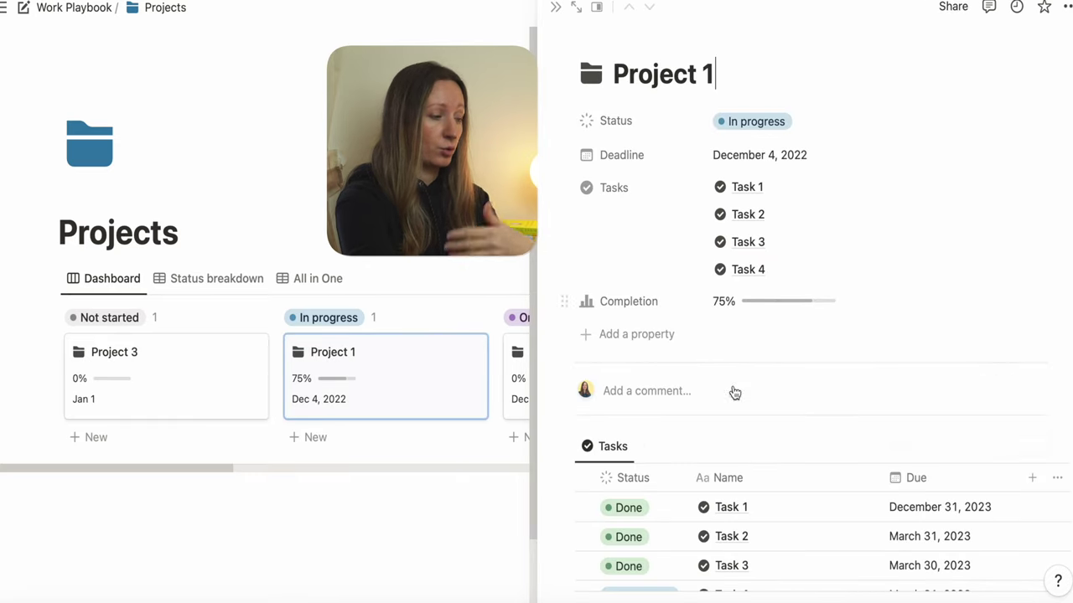
scroll(704, 478, "down", 1)
left_click(636, 545)
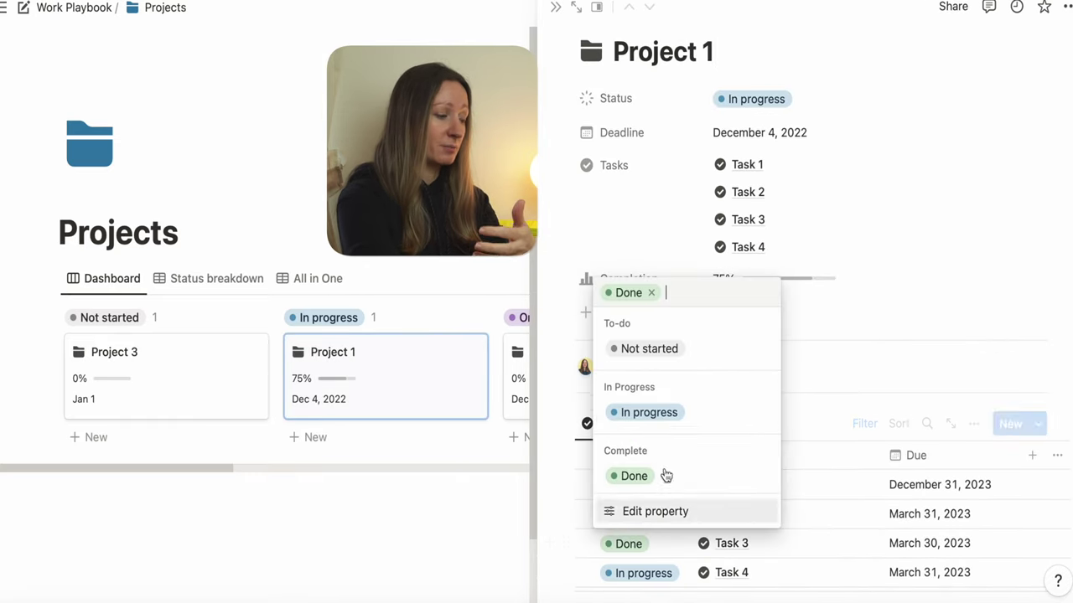
left_click(644, 414)
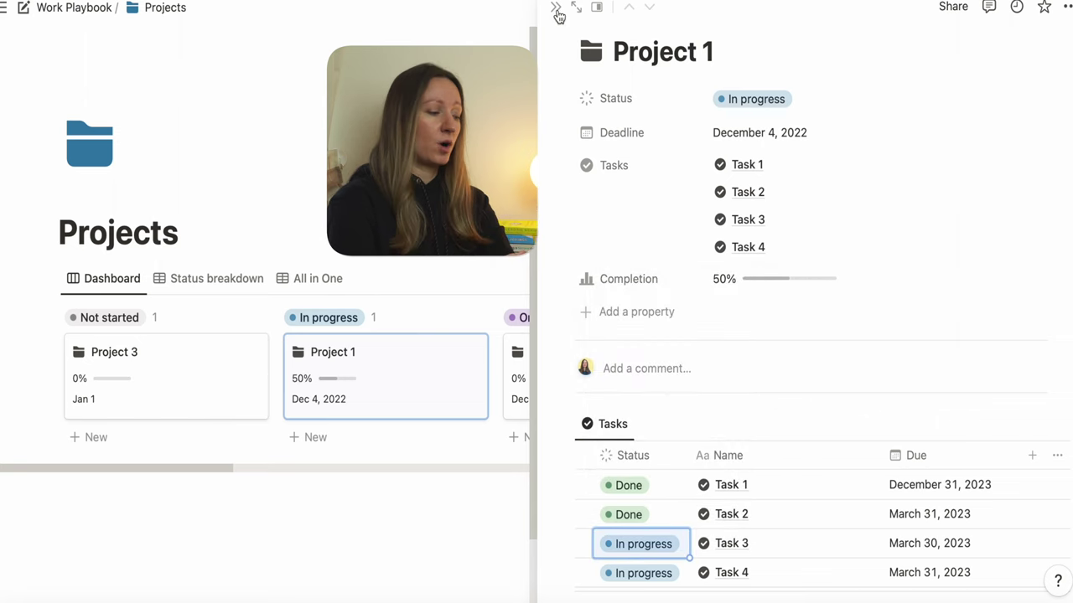
left_click(556, 12)
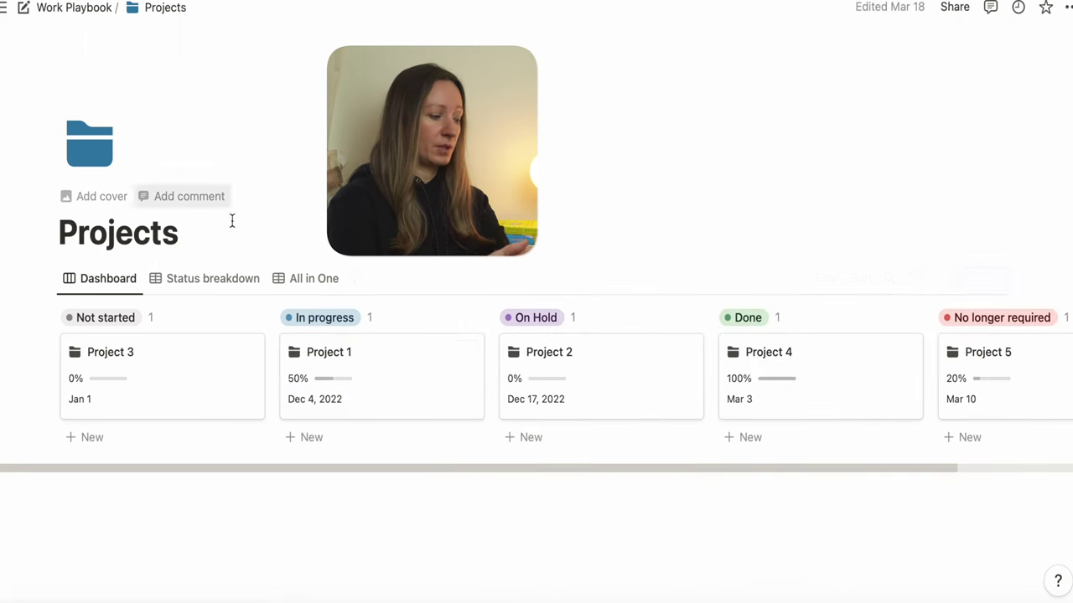
Set Project 1's Deadline to June 1, 2023 and close the project's details
left_click(392, 394)
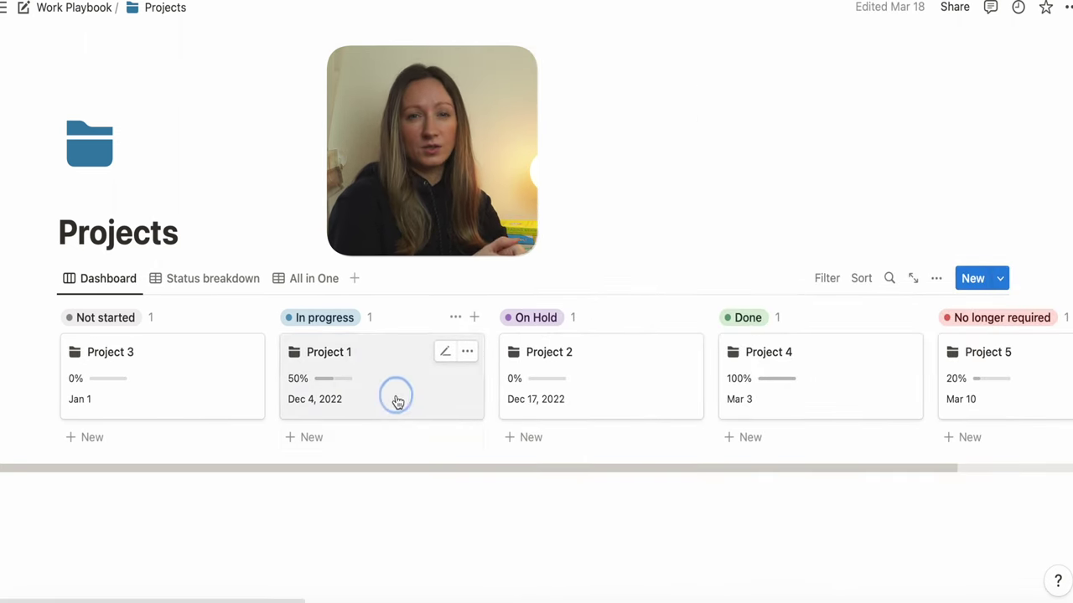
left_click(769, 157)
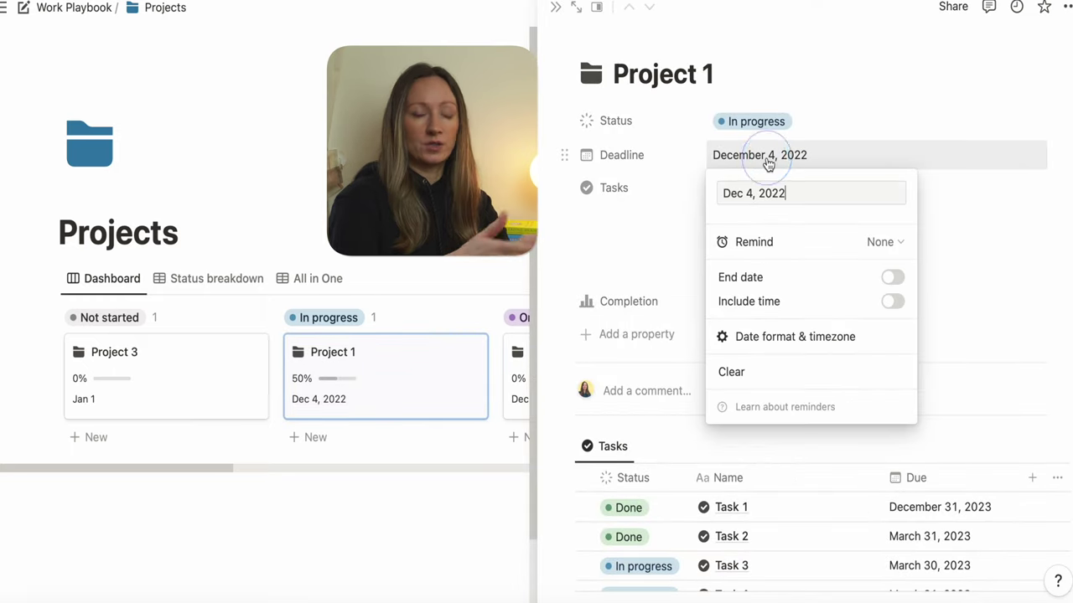
left_click(886, 196)
left_click(886, 196)
left_click(886, 196)
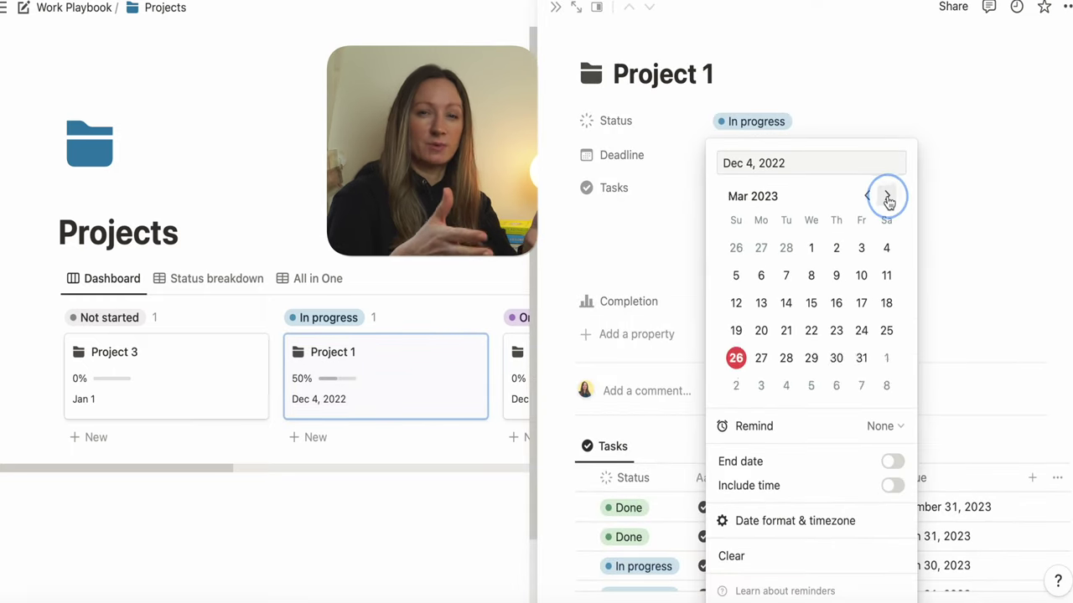
left_click(887, 196)
left_click(886, 196)
left_click(886, 196)
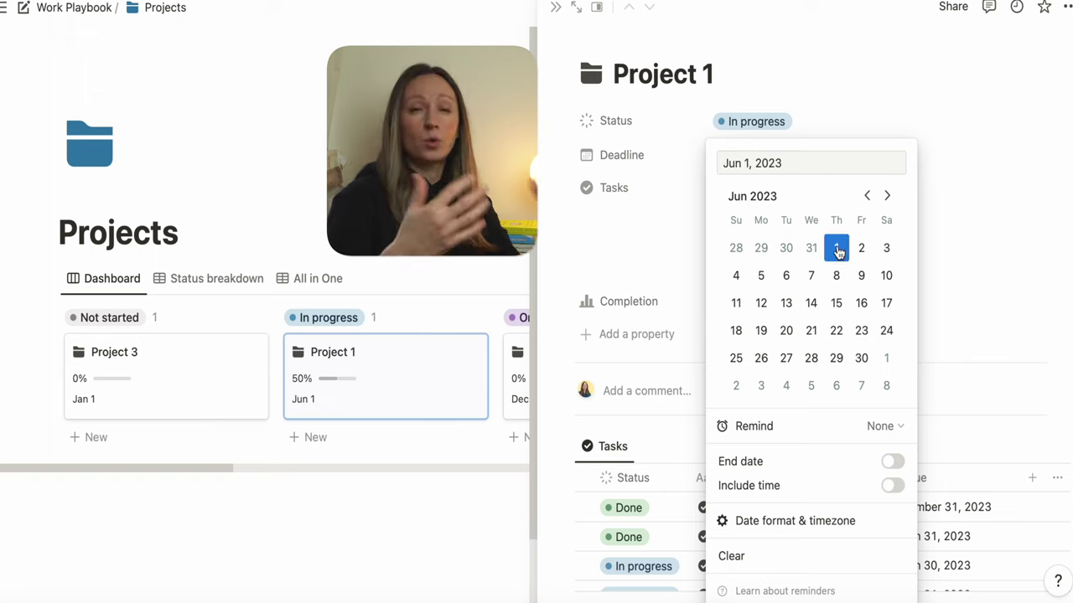
left_click(552, 16)
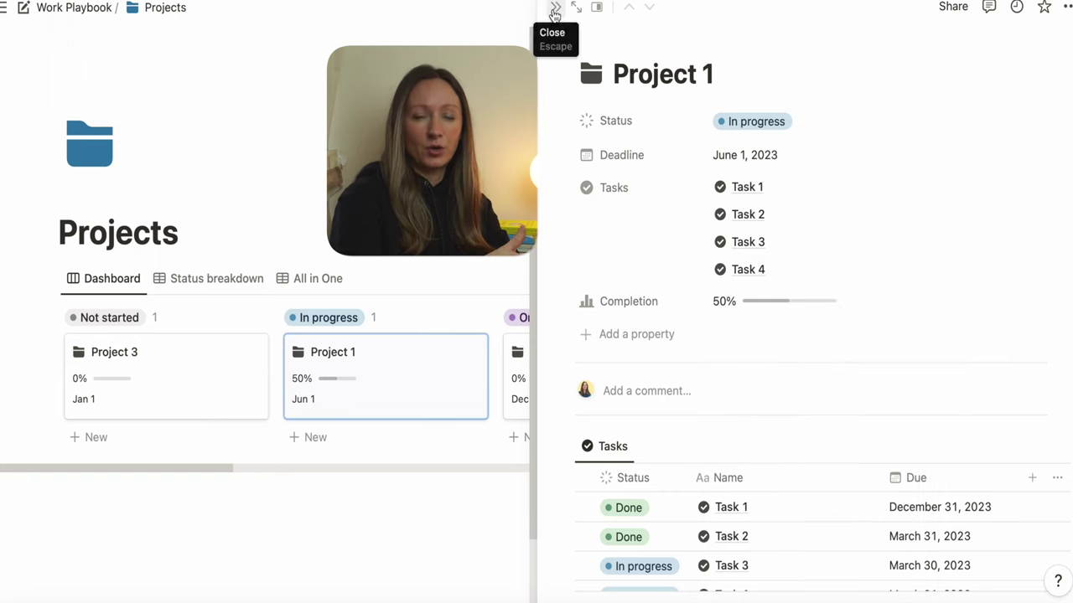
left_click(554, 11)
Open the Tasks dashboard from Work Playbook and switch to the This Week view
left_click(74, 8)
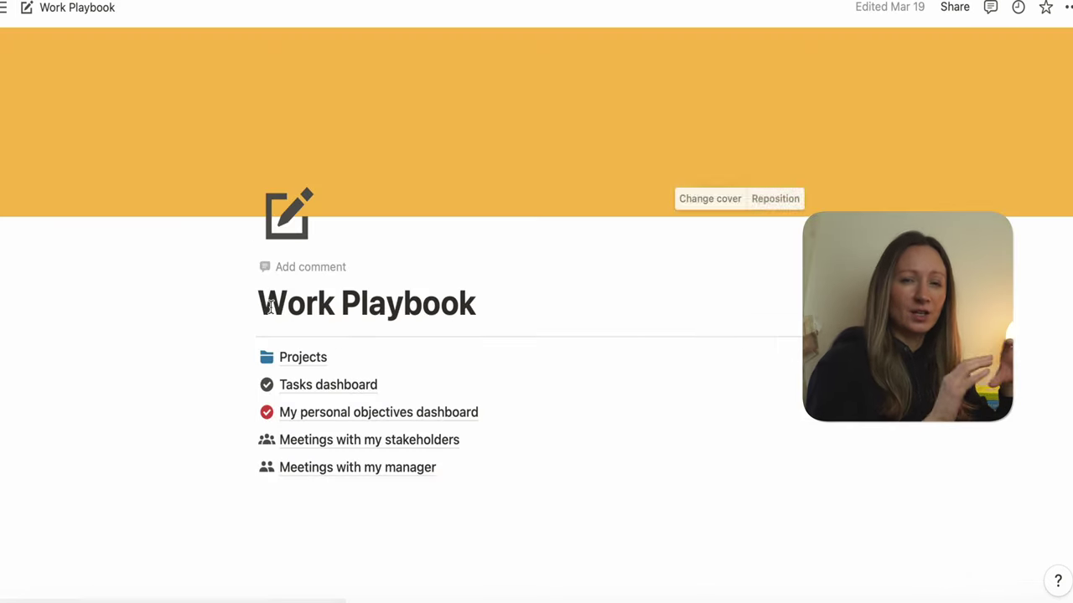
left_click(359, 386)
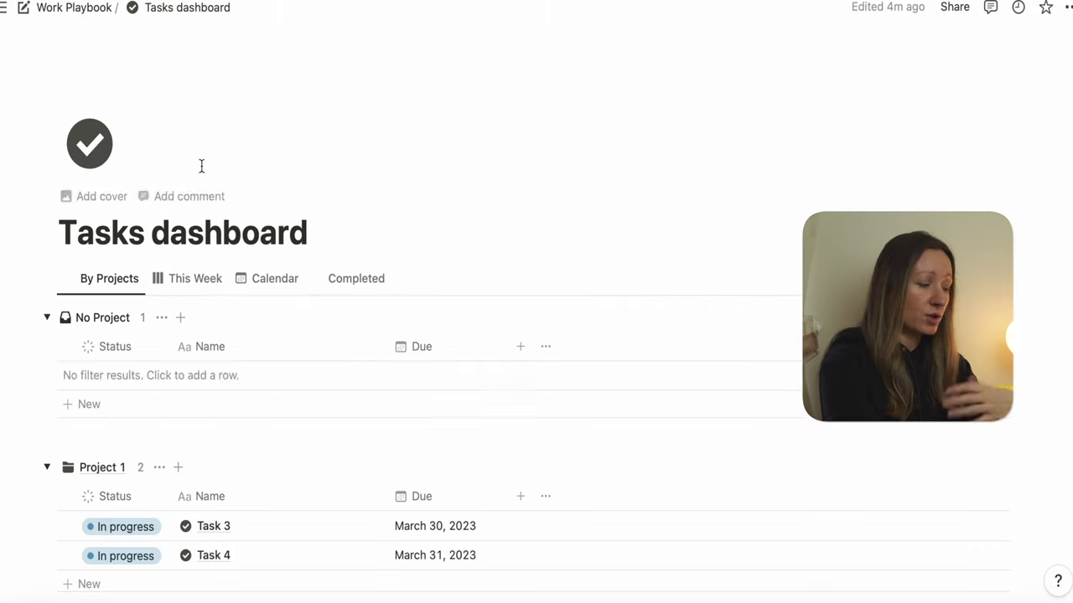
scroll(234, 319, "down", 3)
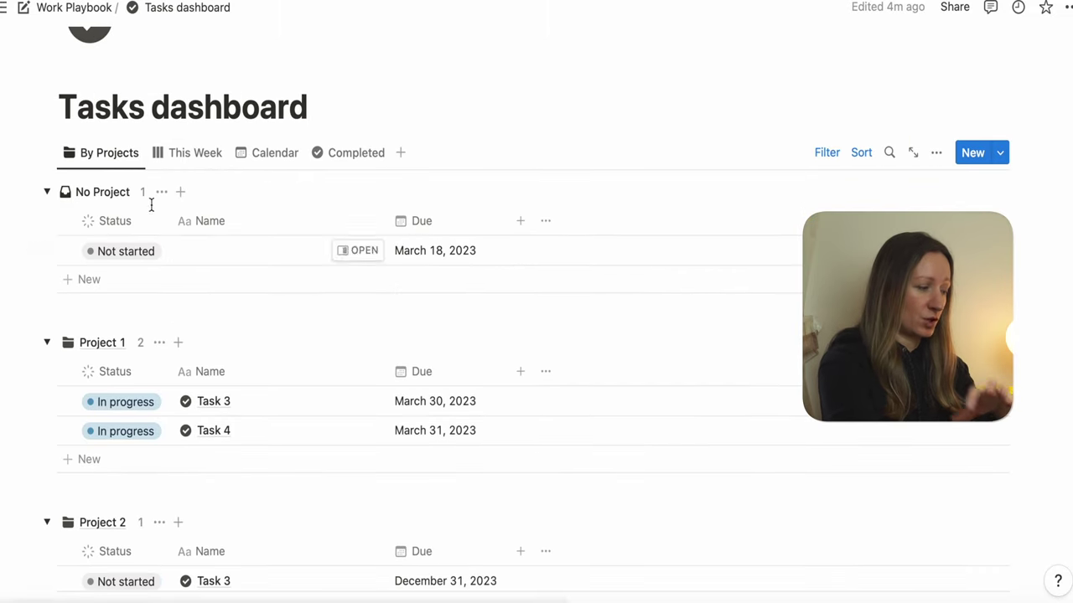
scroll(246, 278, "down", 3)
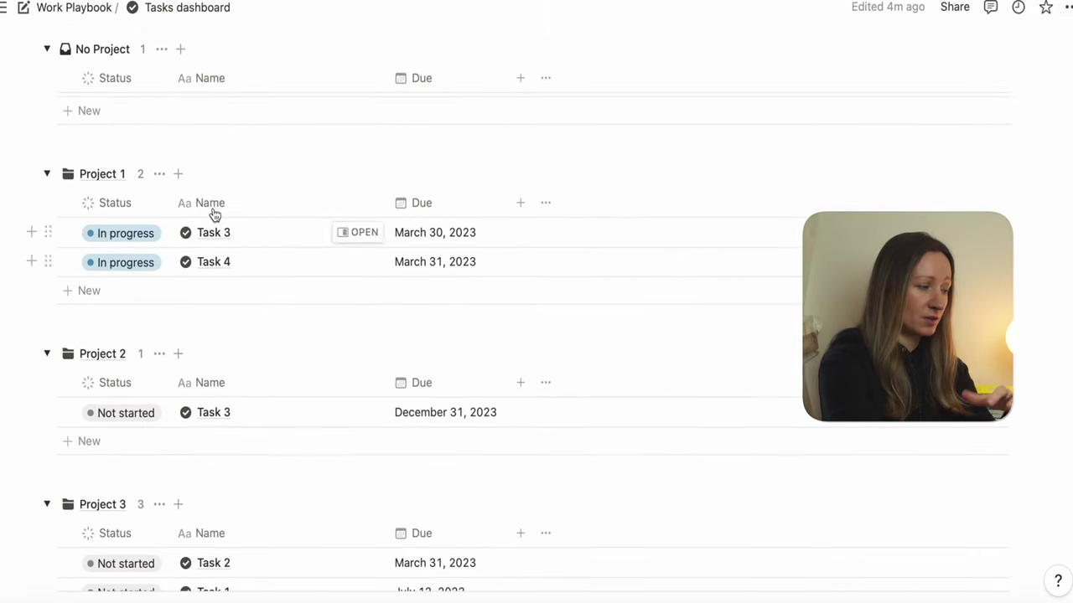
scroll(214, 214, "down", 10)
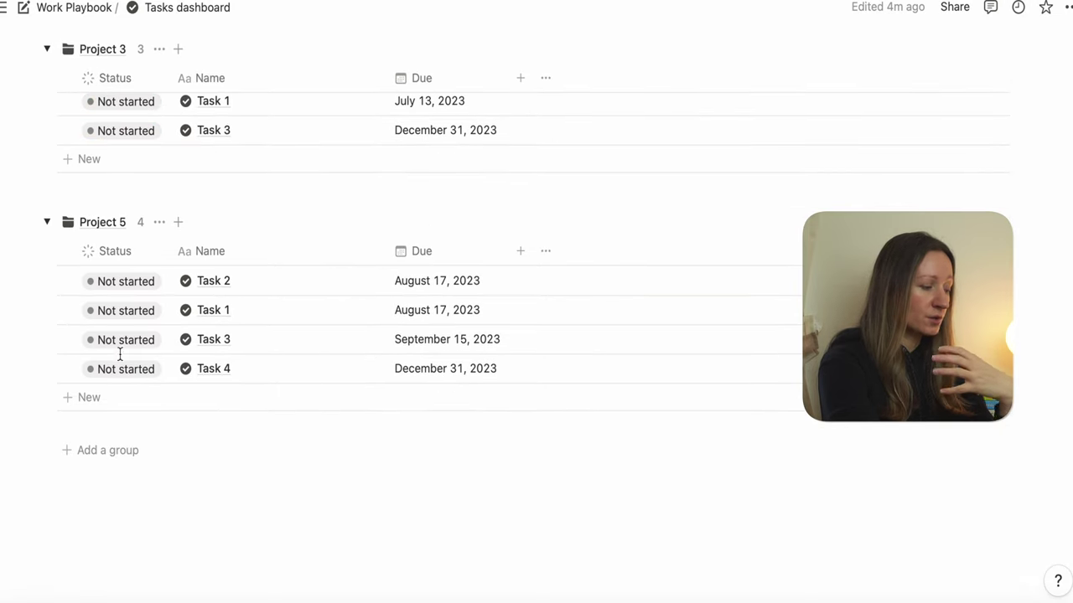
scroll(119, 354, "up", 15)
scroll(125, 385, "down", 4)
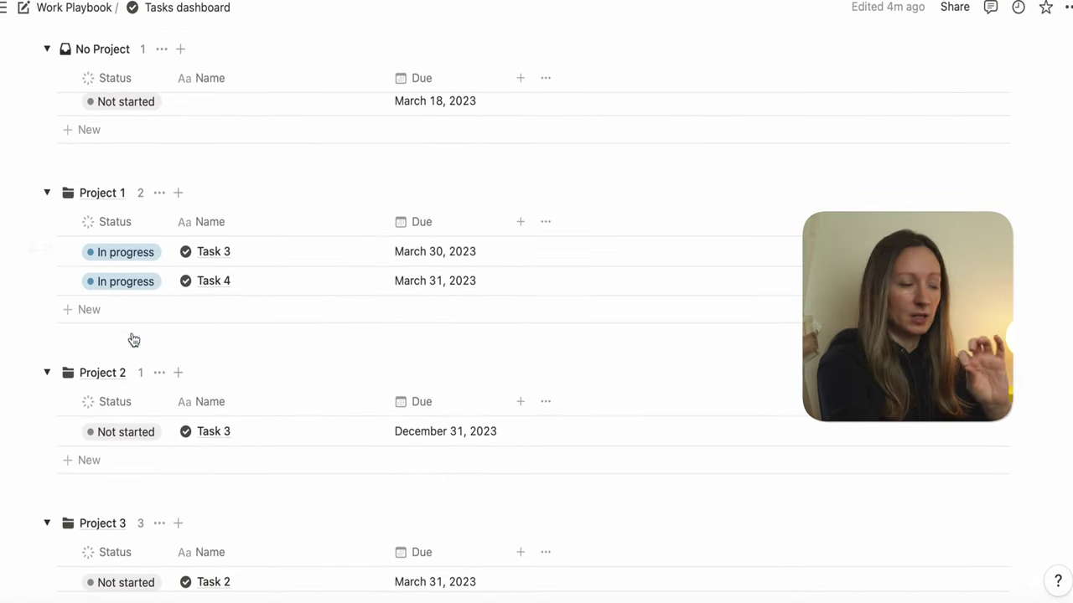
scroll(390, 237, "up", 6)
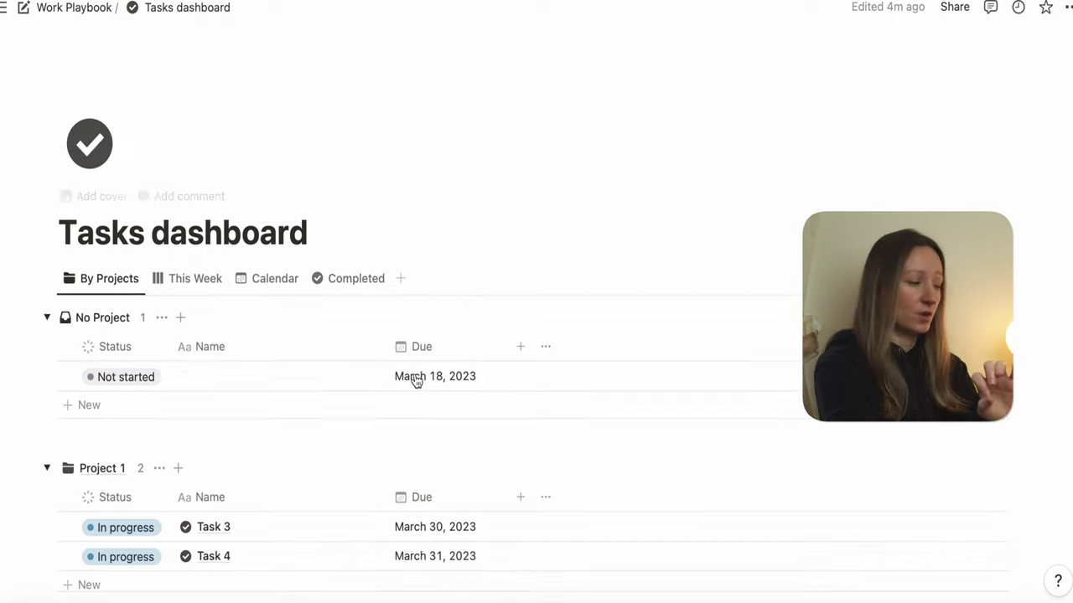
left_click(207, 289)
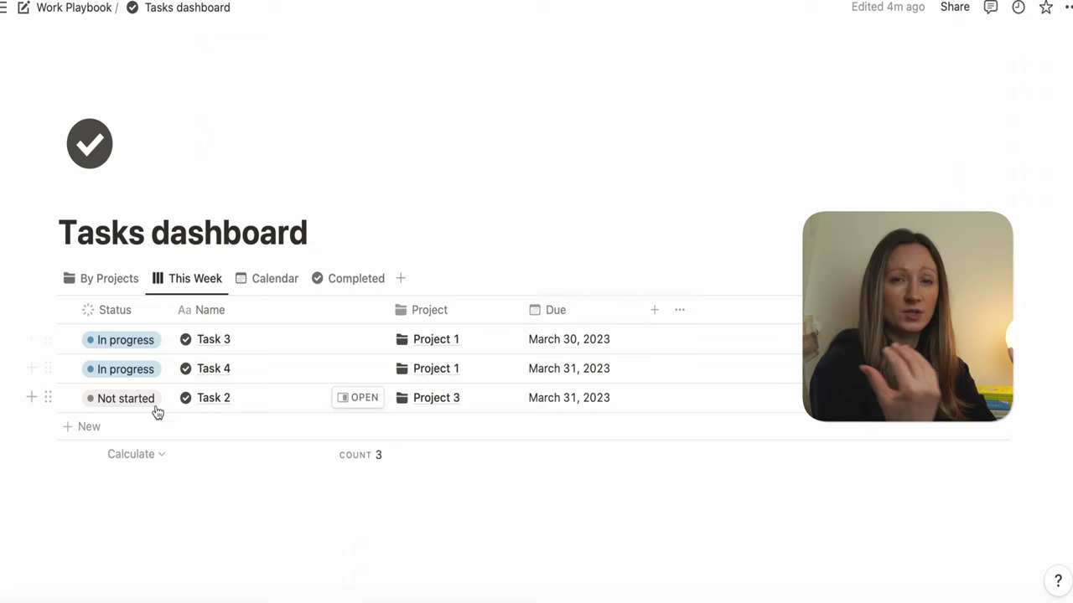
Browse the Calendar and Completed views, then return to the By Projects grouping
scroll(303, 335, "down", 1)
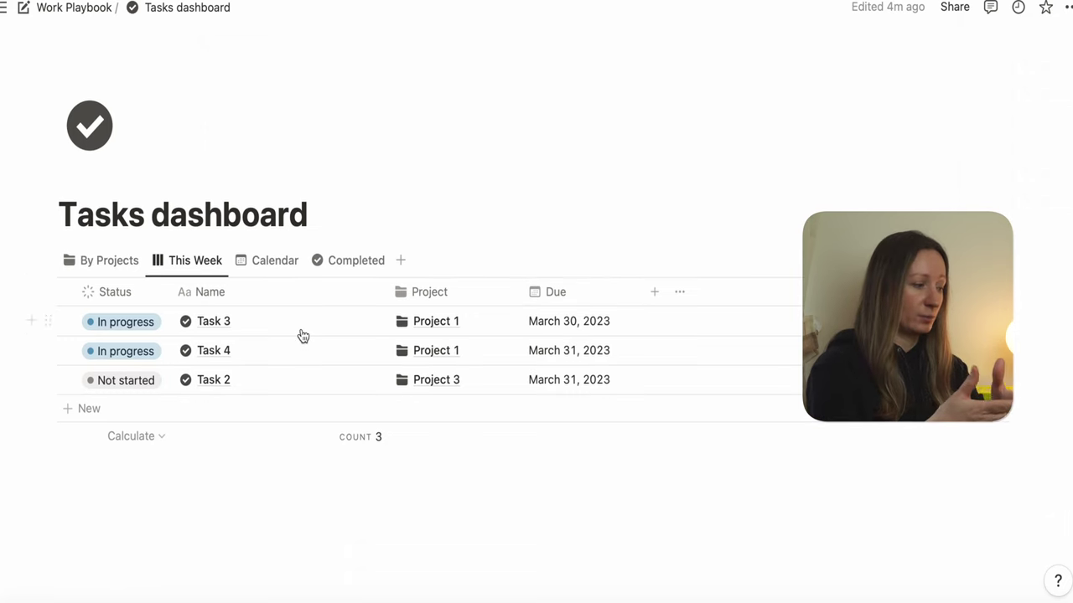
left_click(275, 262)
scroll(359, 307, "down", 5)
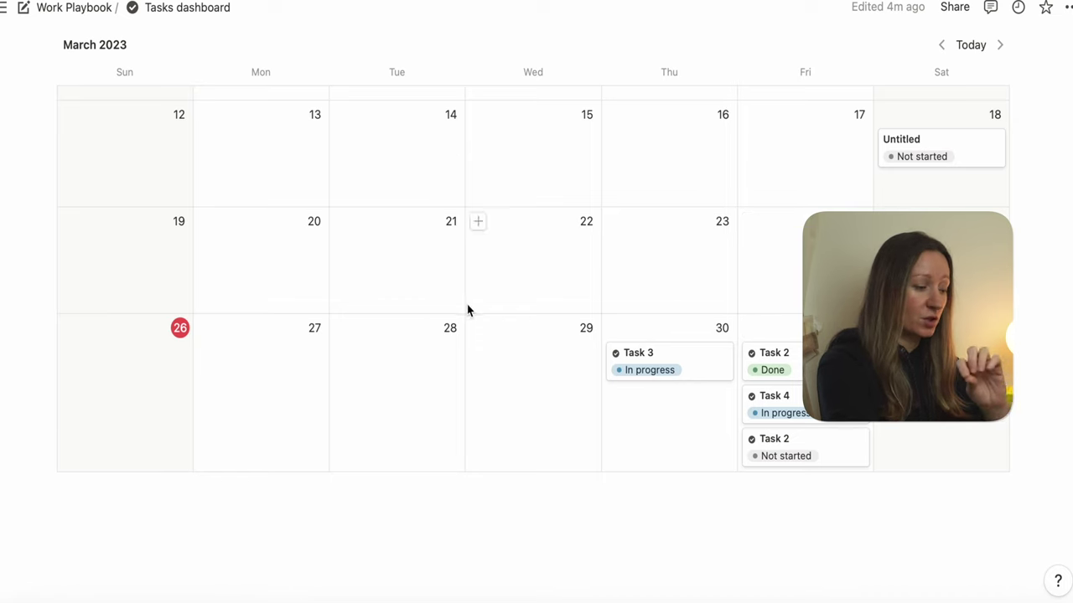
scroll(414, 383, "up", 5)
left_click(365, 146)
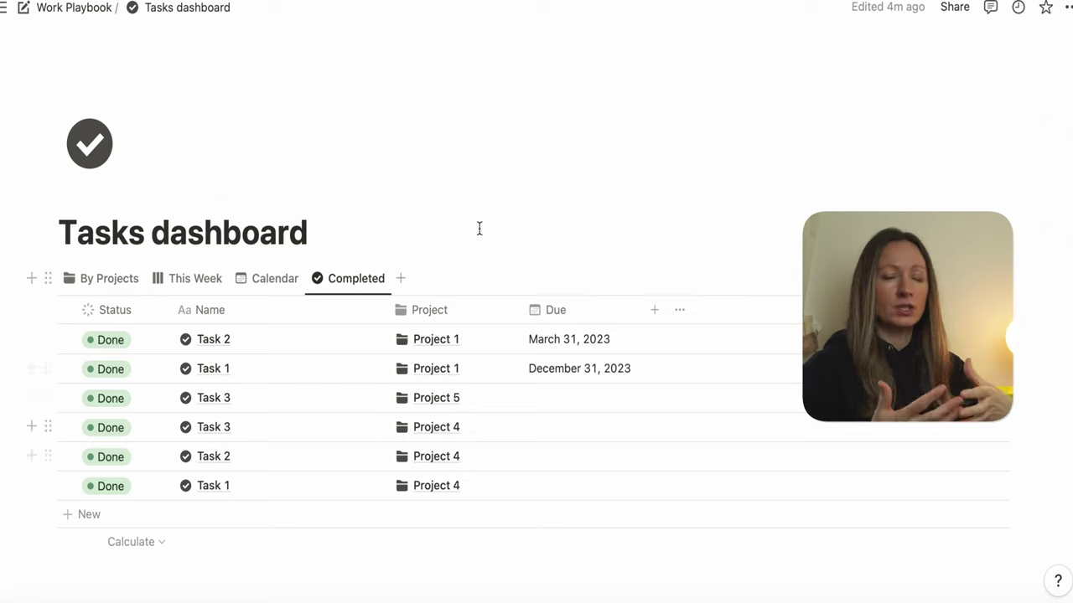
left_click(125, 279)
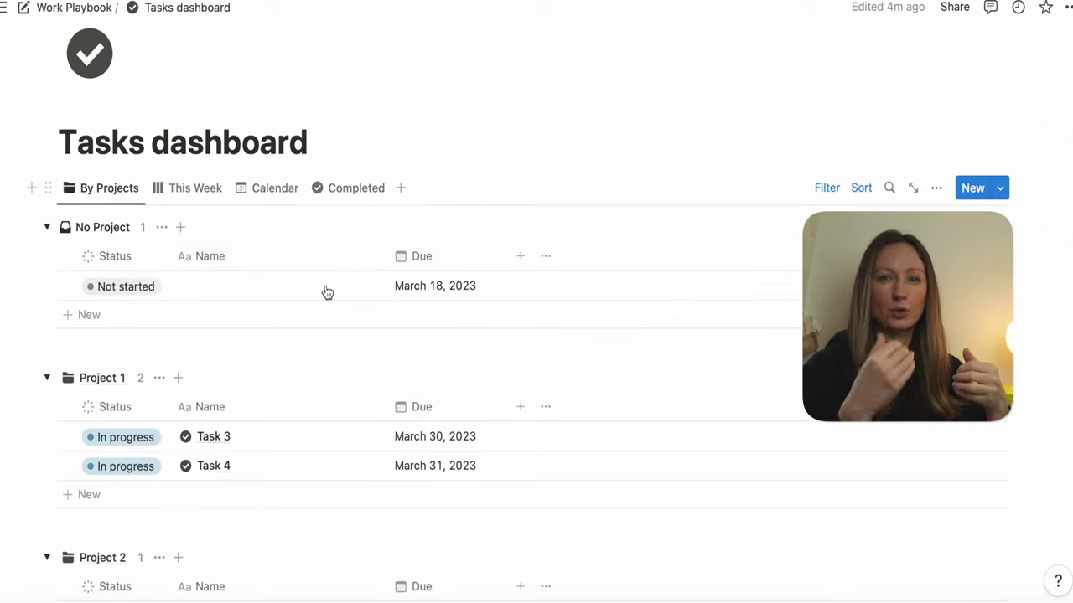
scroll(326, 293, "down", 3)
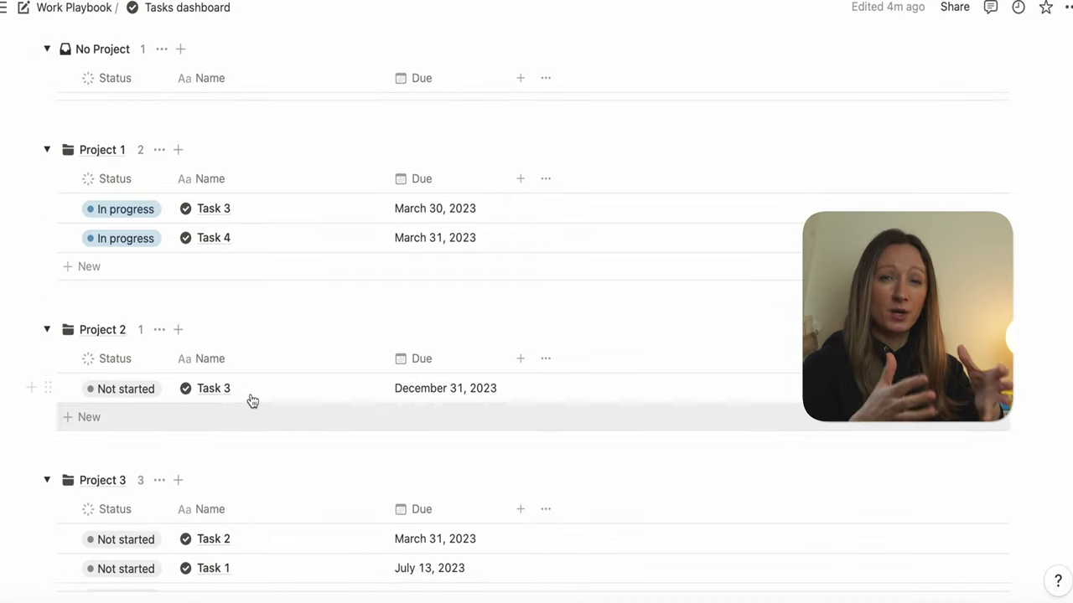
Scroll the Tasks dashboard, then open My personal objectives dashboard via the Work Playbook
scroll(260, 389, "down", 4)
scroll(249, 378, "down", 2)
scroll(244, 377, "up", 10)
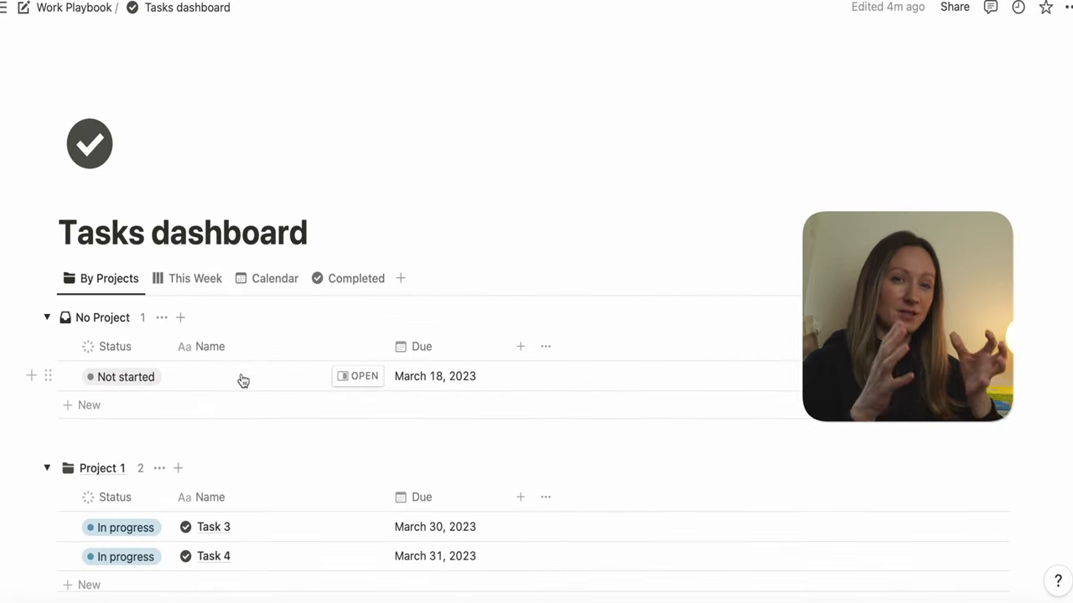
scroll(242, 340, "down", 2)
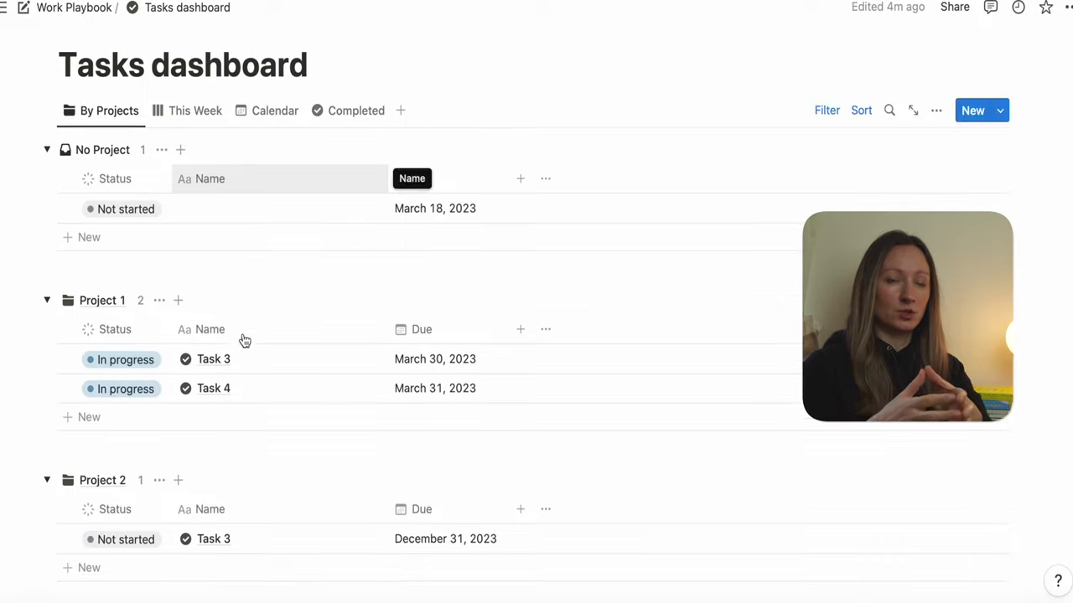
scroll(243, 337, "down", 3)
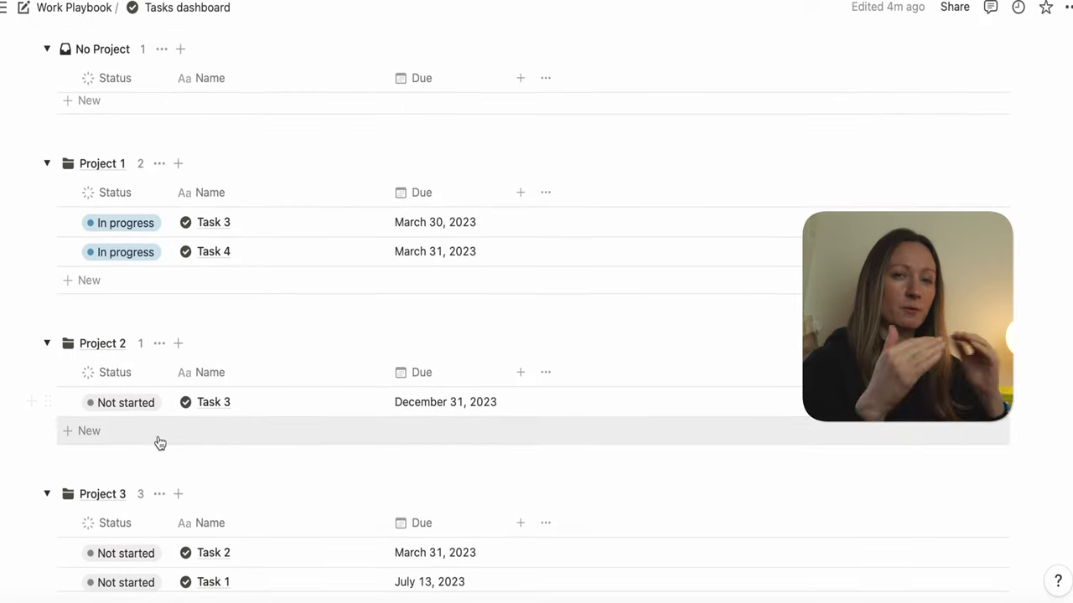
scroll(159, 441, "up", 5)
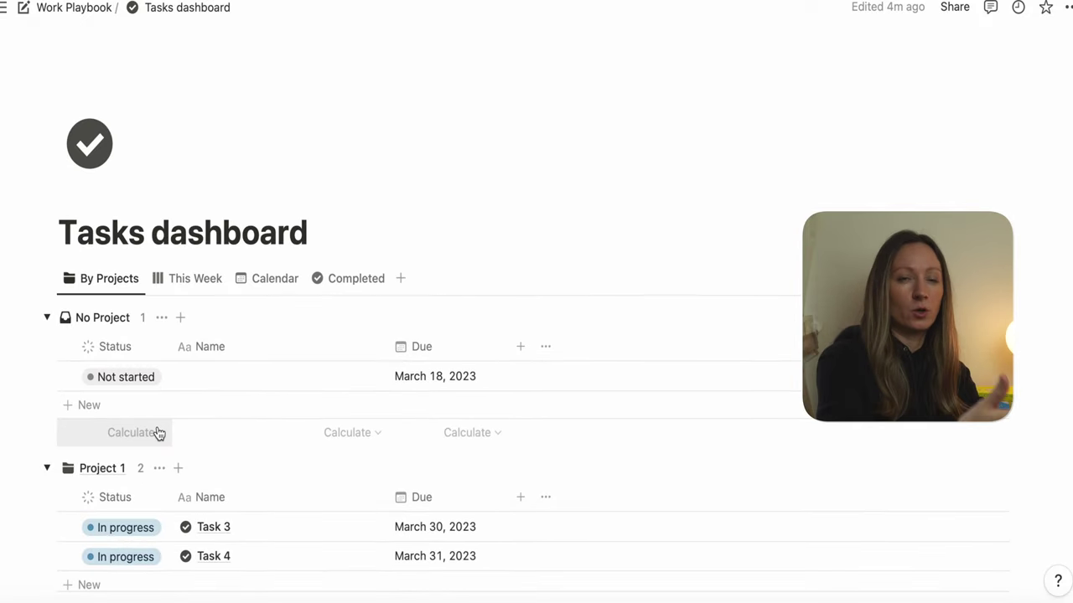
left_click(85, 16)
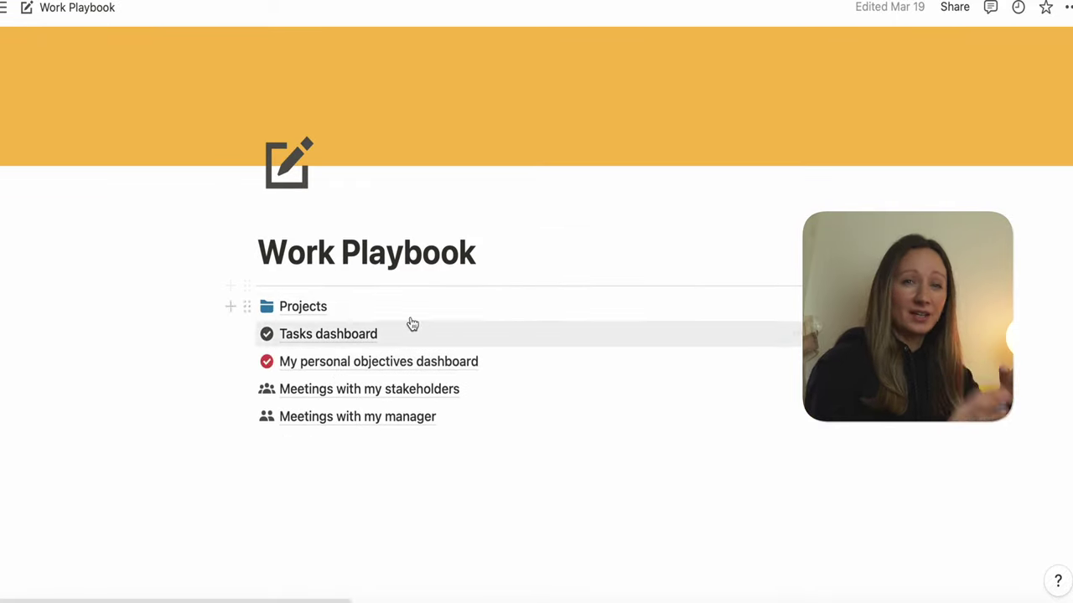
left_click(433, 364)
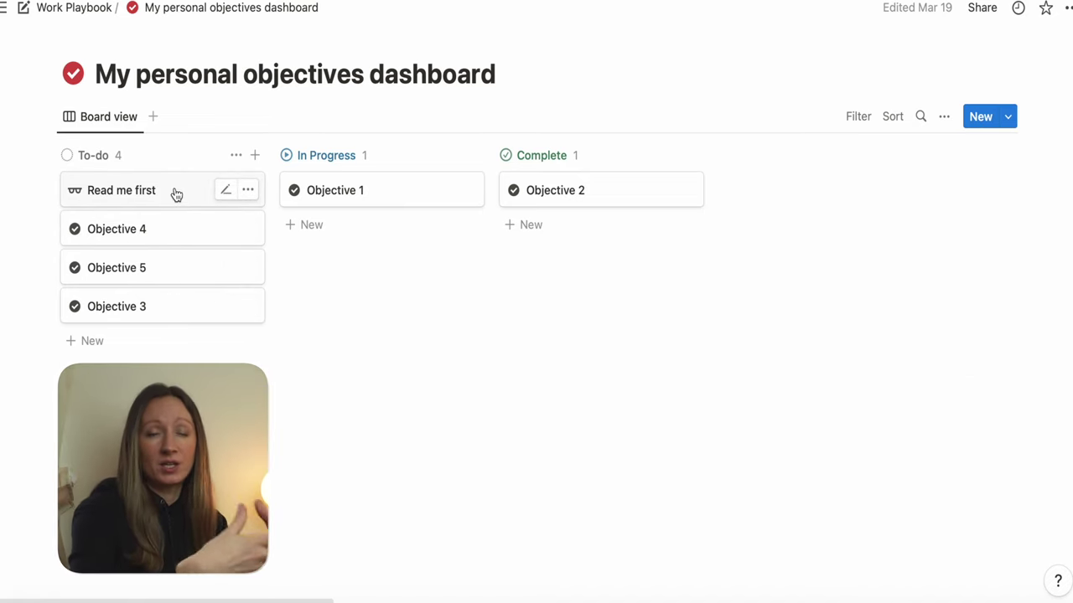
left_click(176, 193)
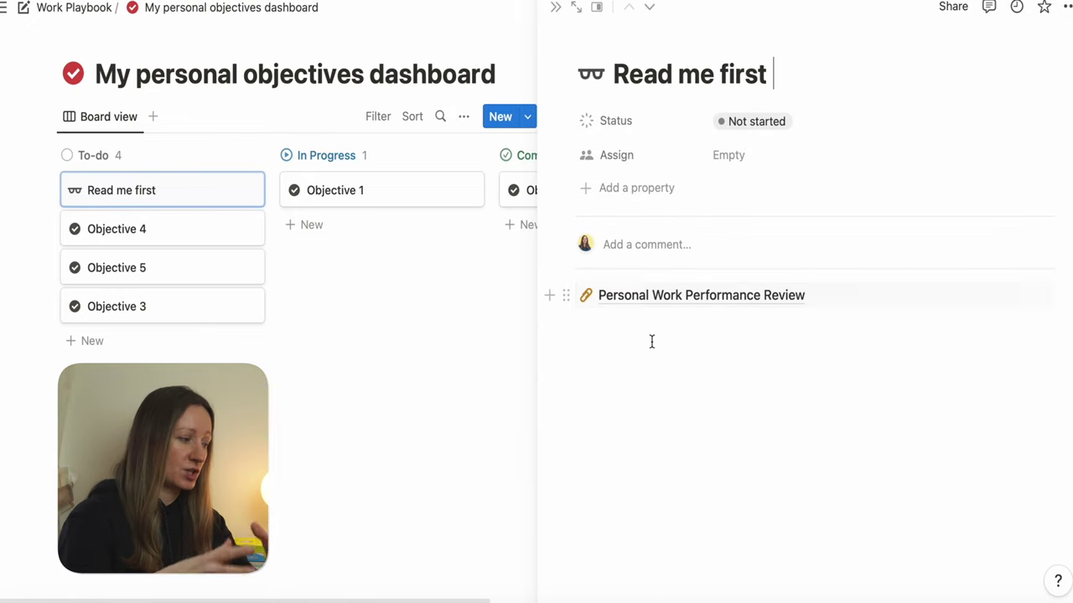
left_click(682, 297)
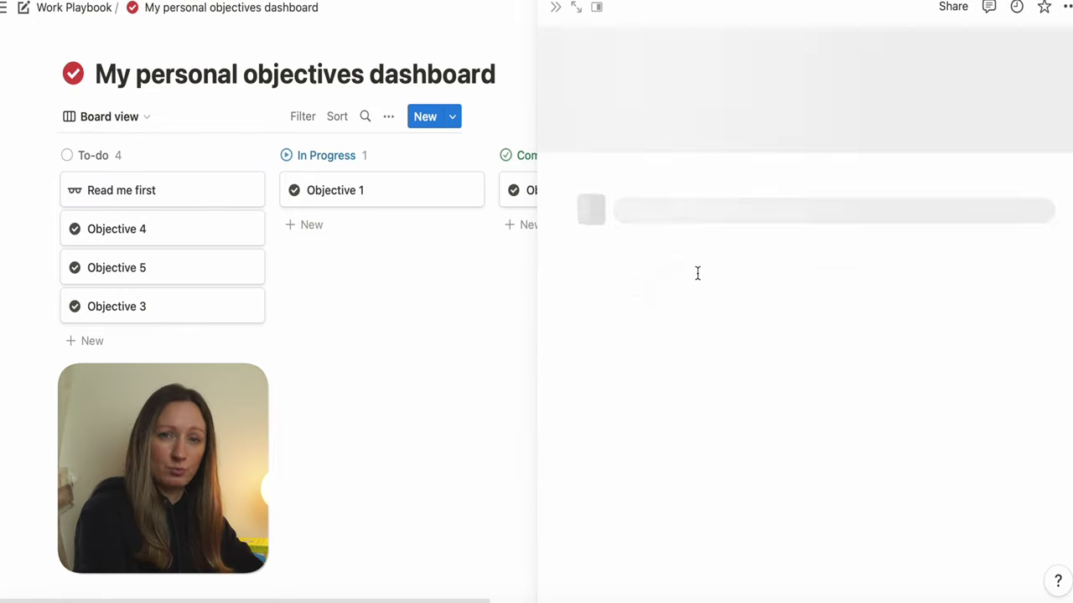
scroll(741, 310, "down", 5)
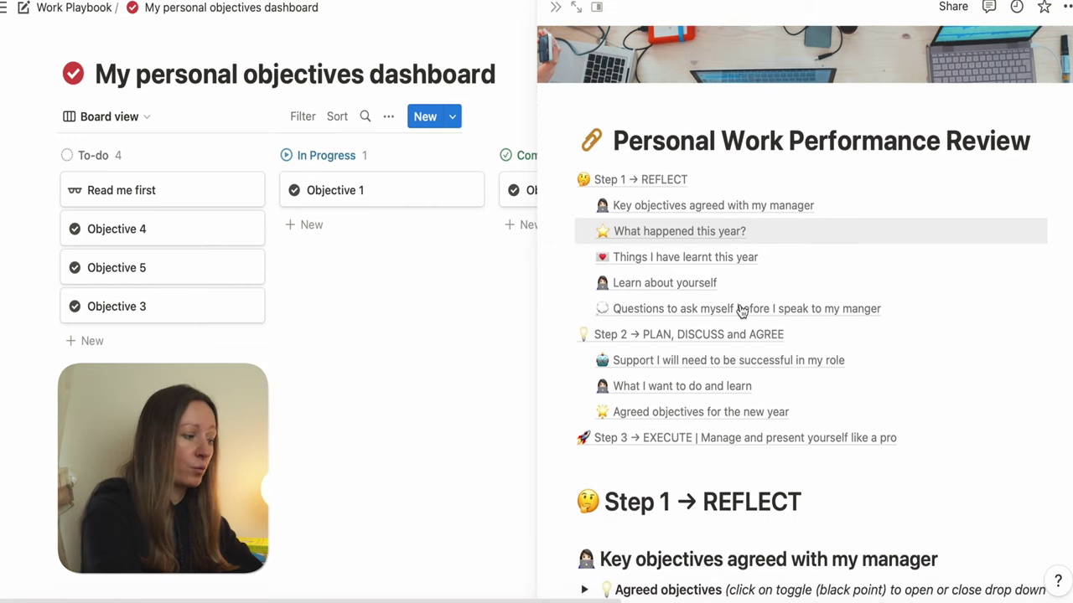
scroll(769, 263, "down", 10)
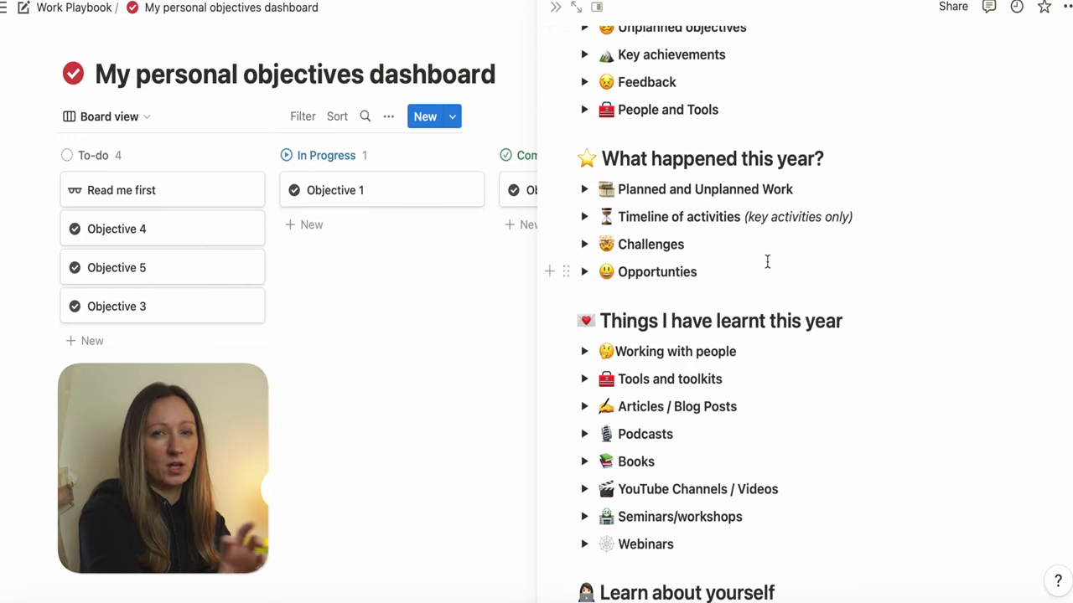
scroll(767, 262, "down", 15)
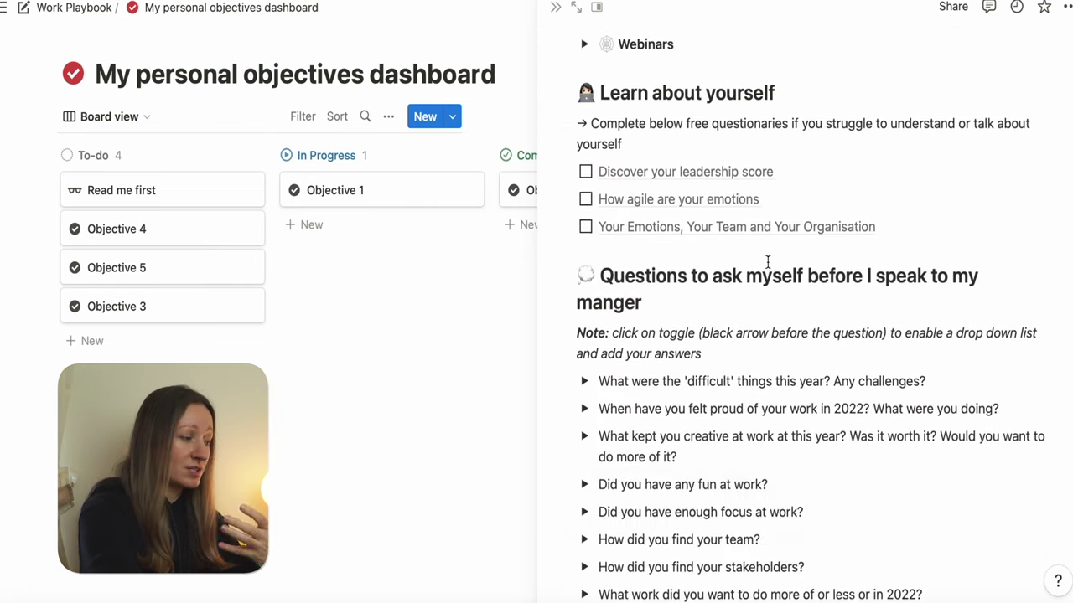
scroll(768, 263, "down", 20)
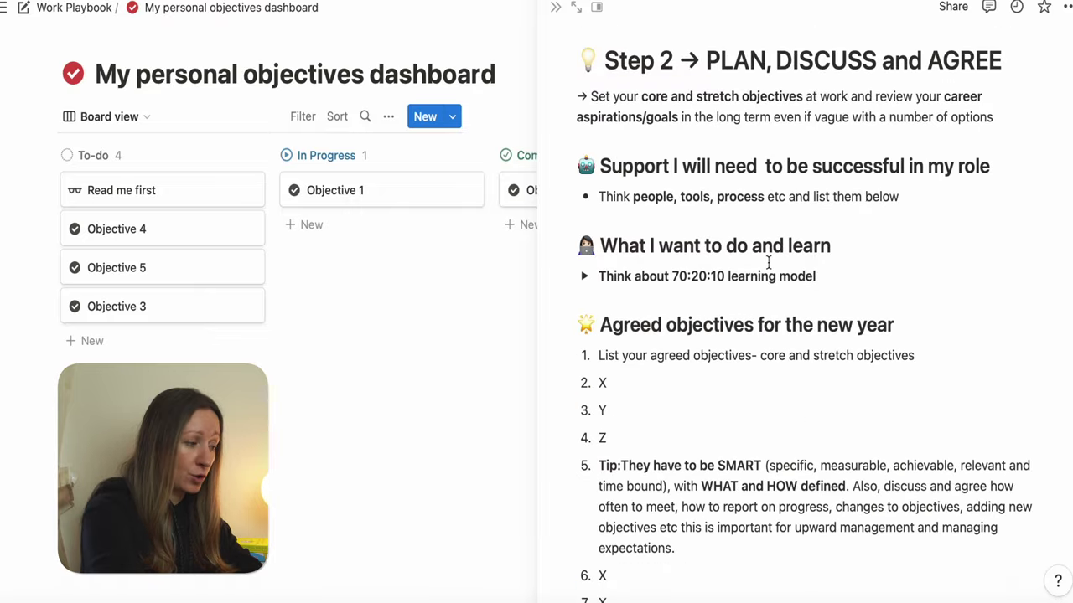
left_click(555, 8)
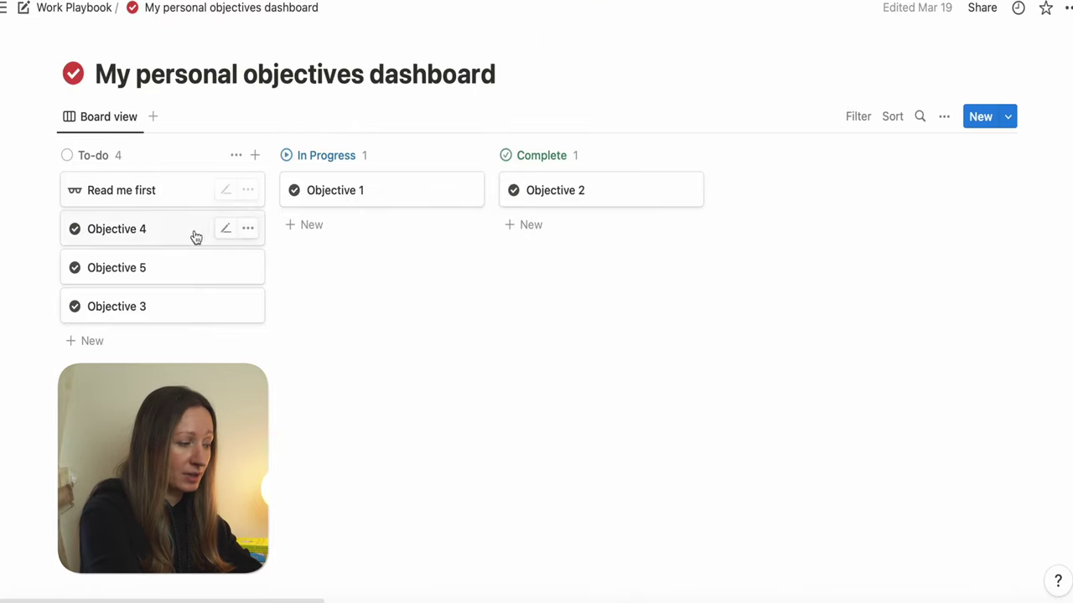
Move Objectives 4 and 3 to In Progress, add an untitled To-do card, and peek at Objective 1
mouse_move(194, 237)
left_mouse_down()
mouse_move(574, 237)
mouse_move(197, 235)
left_mouse_up()
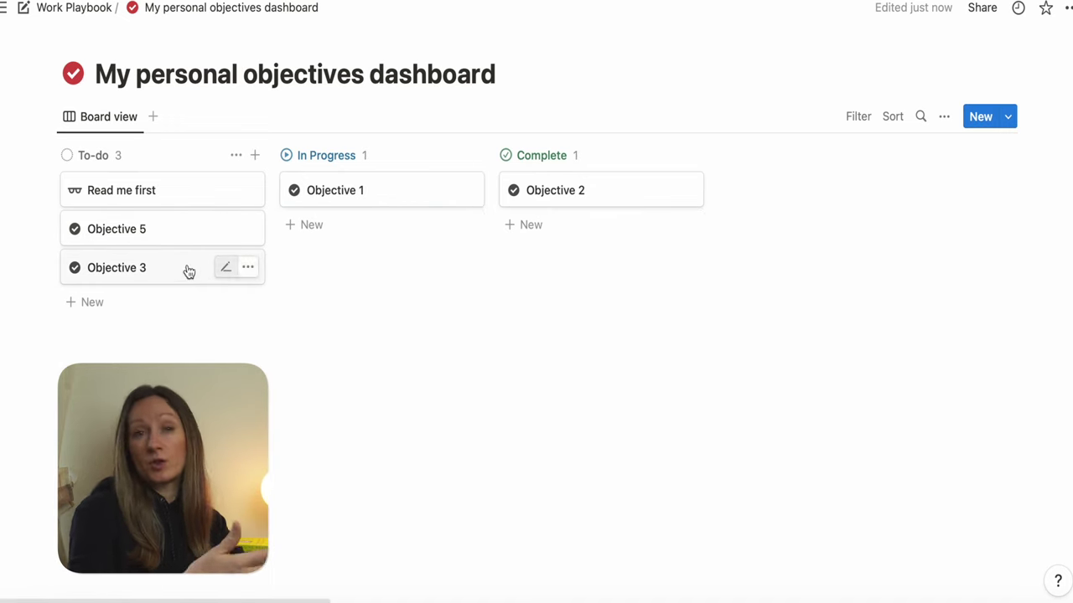
left_click_drag(161, 267, 157, 301)
left_click(387, 305)
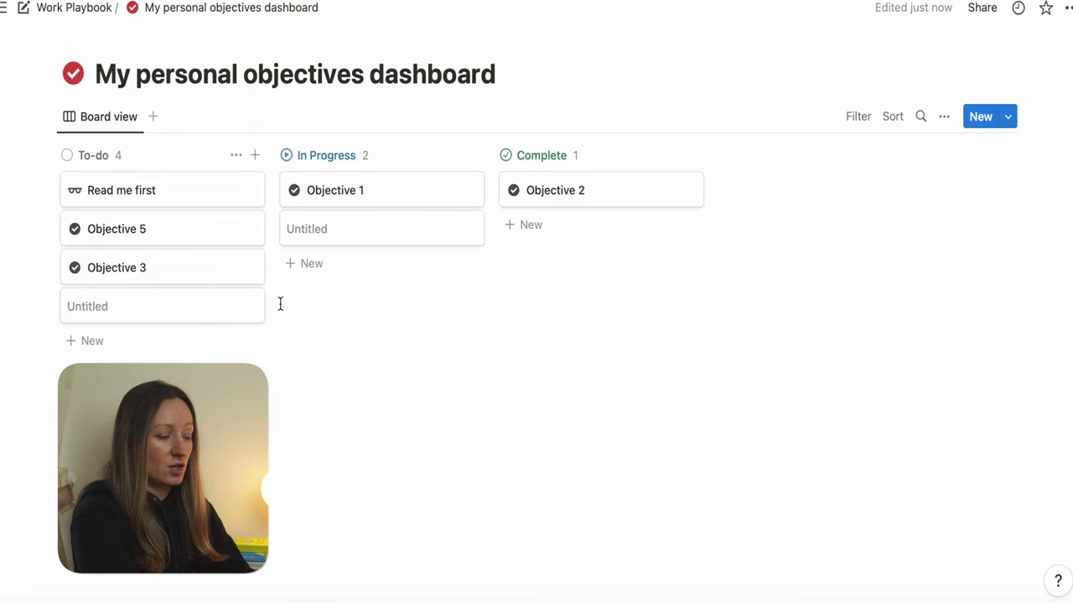
left_click(391, 197)
left_click(647, 303)
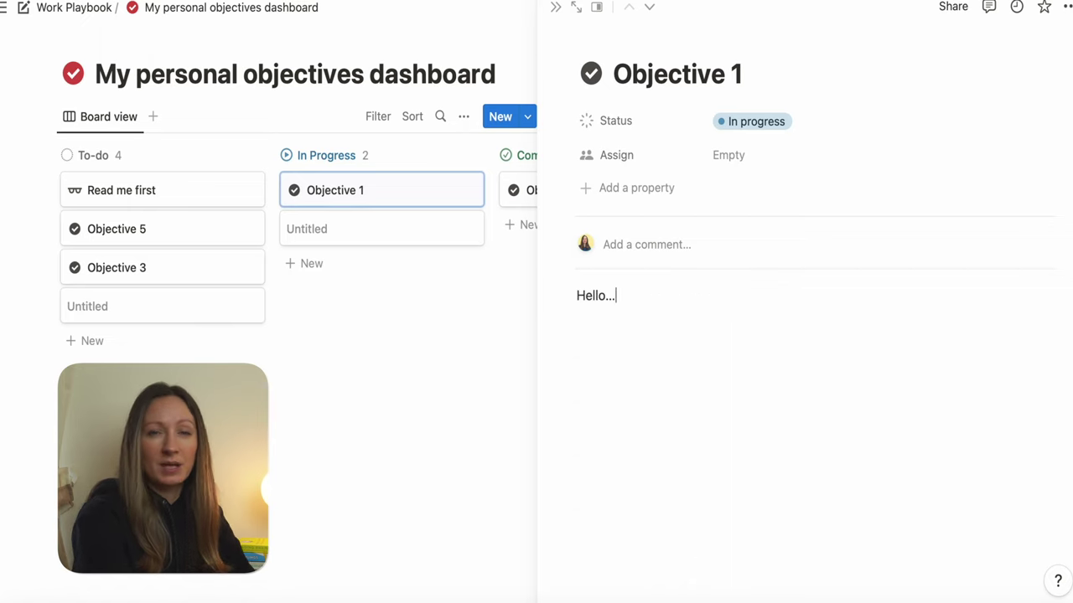
left_click(556, 10)
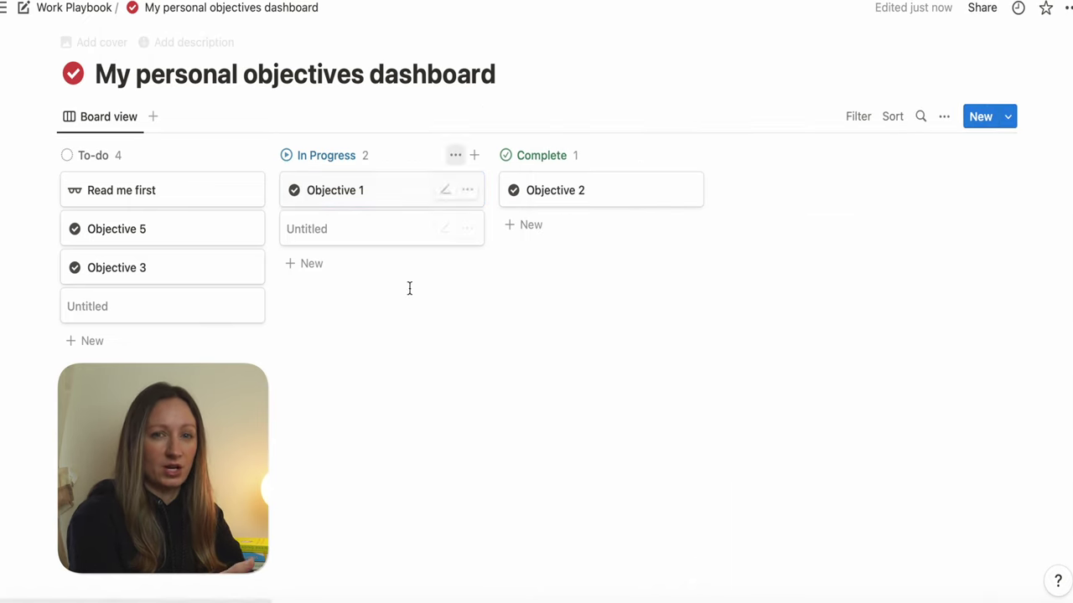
Delete both untitled cards and place Objective 4 in To-do below Objective 3
left_click(466, 231)
left_click(513, 290)
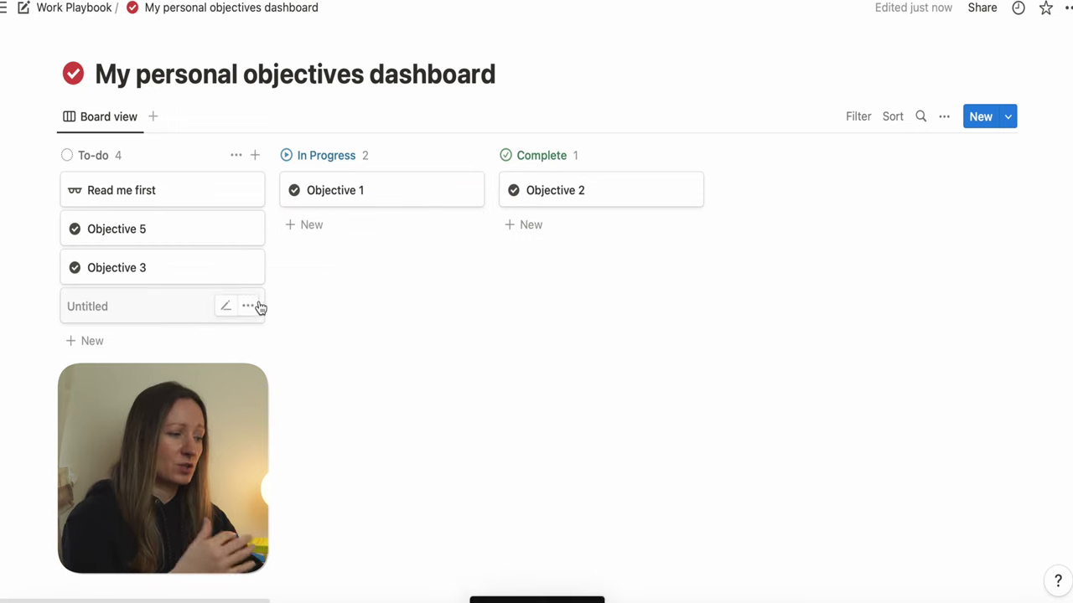
left_click(248, 306)
left_click(290, 359)
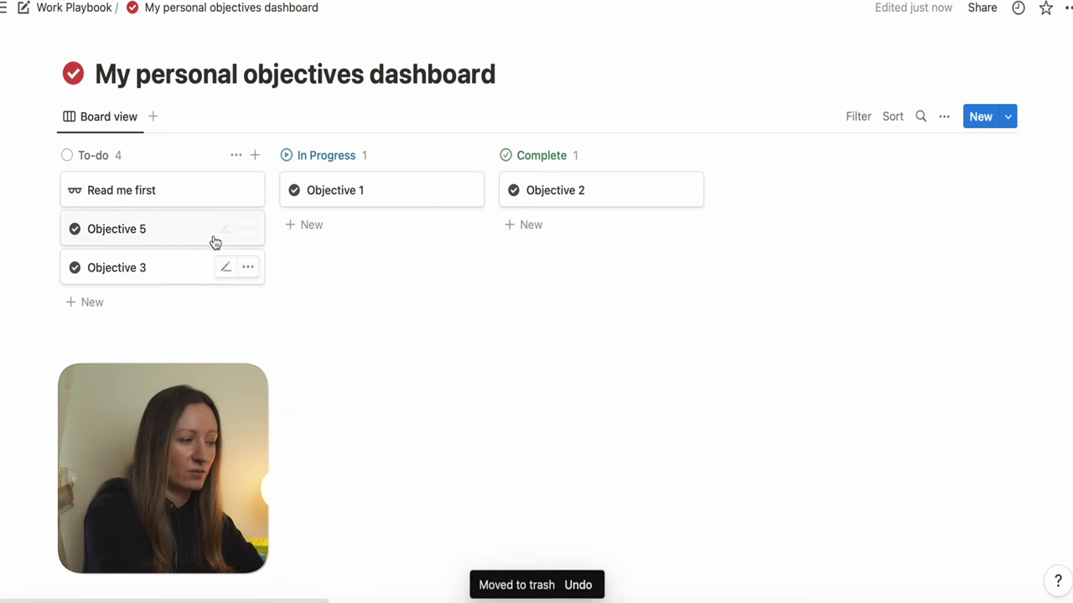
left_click(175, 230)
left_click_drag(604, 301, 86, 318)
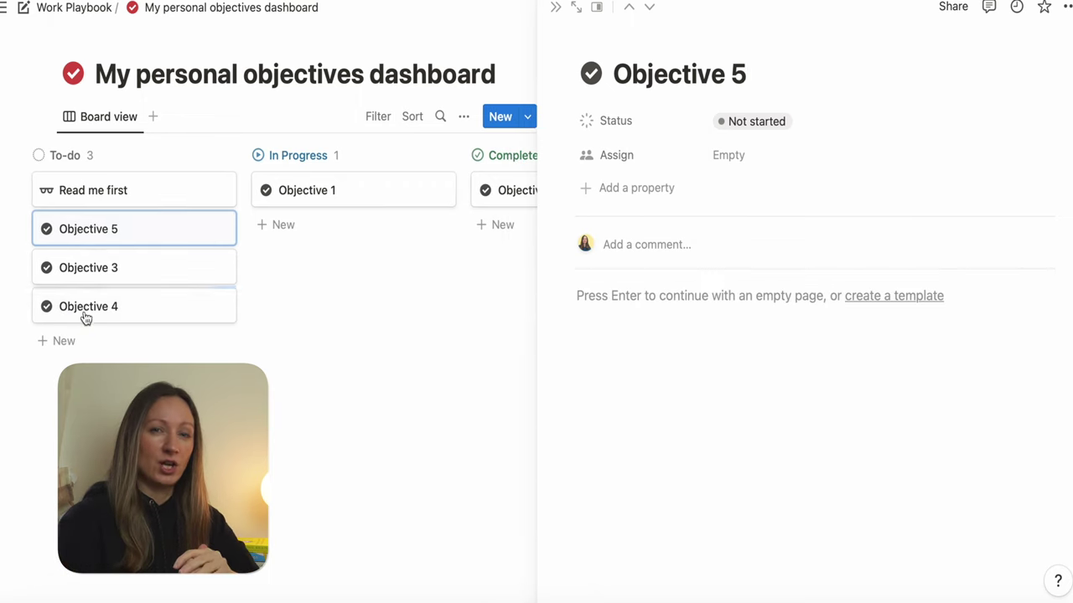
Preview the Personal Work Performance Review guide from Read me first, then return to Work Playbook
left_click(556, 11)
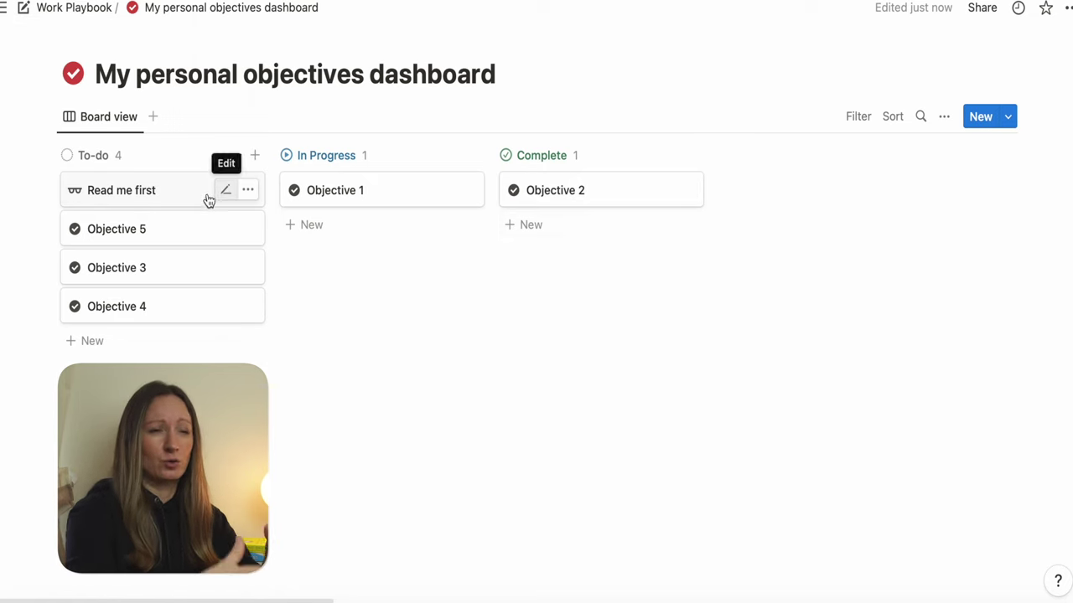
left_click(156, 189)
left_click(737, 297)
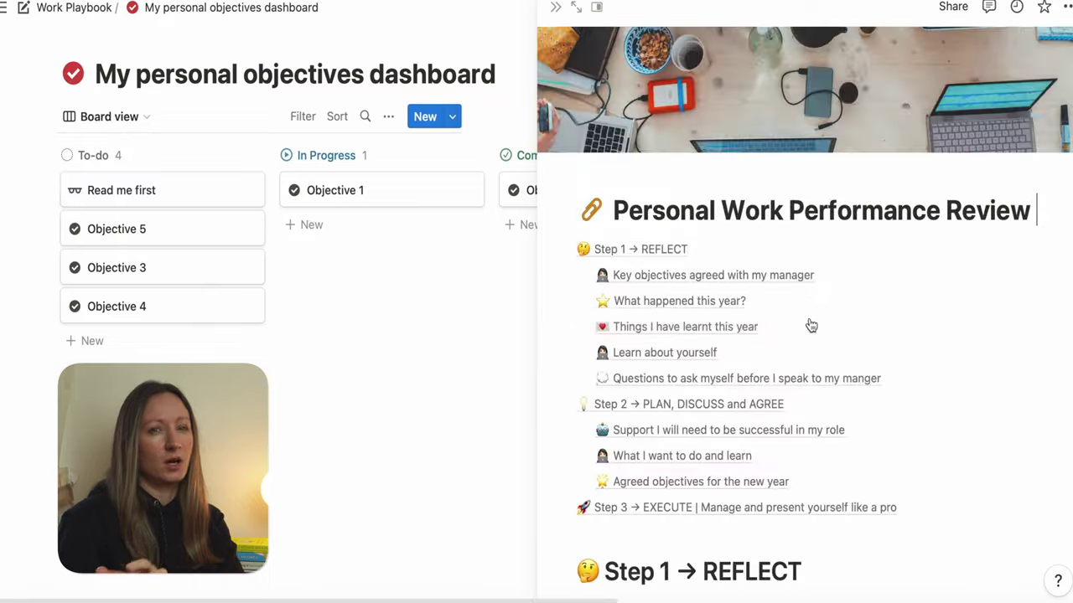
scroll(810, 323, "down", 15)
scroll(809, 318, "down", 10)
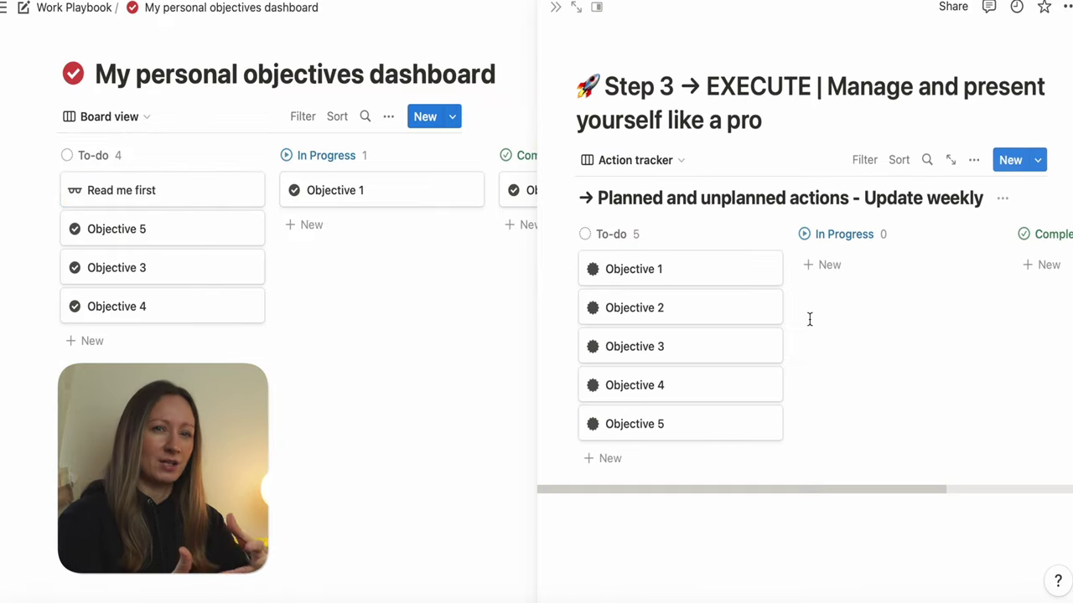
scroll(807, 319, "up", 6)
scroll(803, 318, "down", 3)
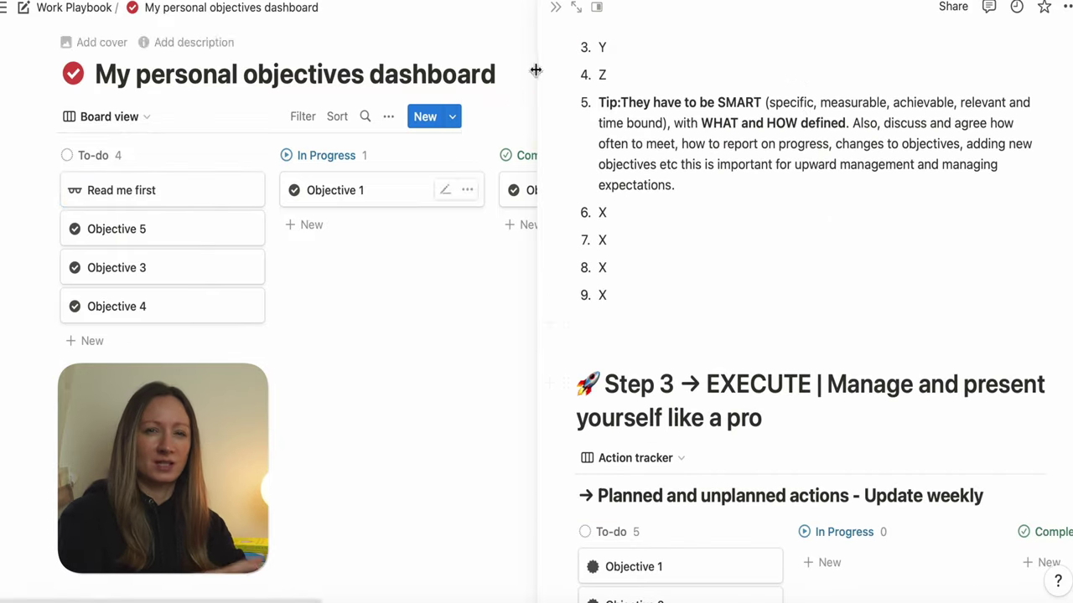
left_click(555, 7)
left_click(73, 8)
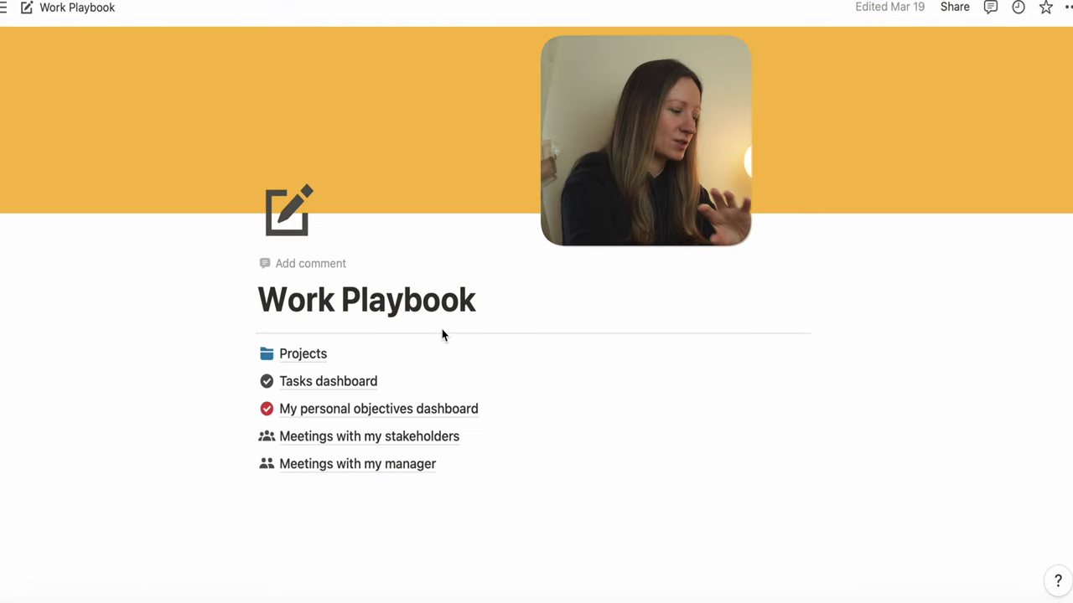
Open Meetings with my stakeholders and scroll through its five meeting entries
left_click(383, 429)
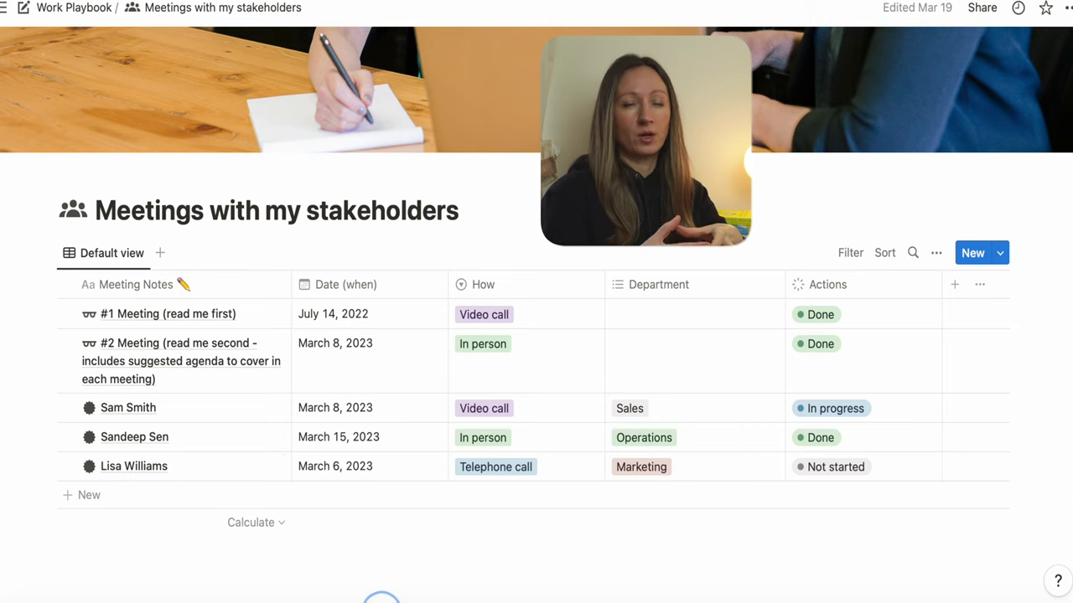
scroll(224, 382, "down", 1)
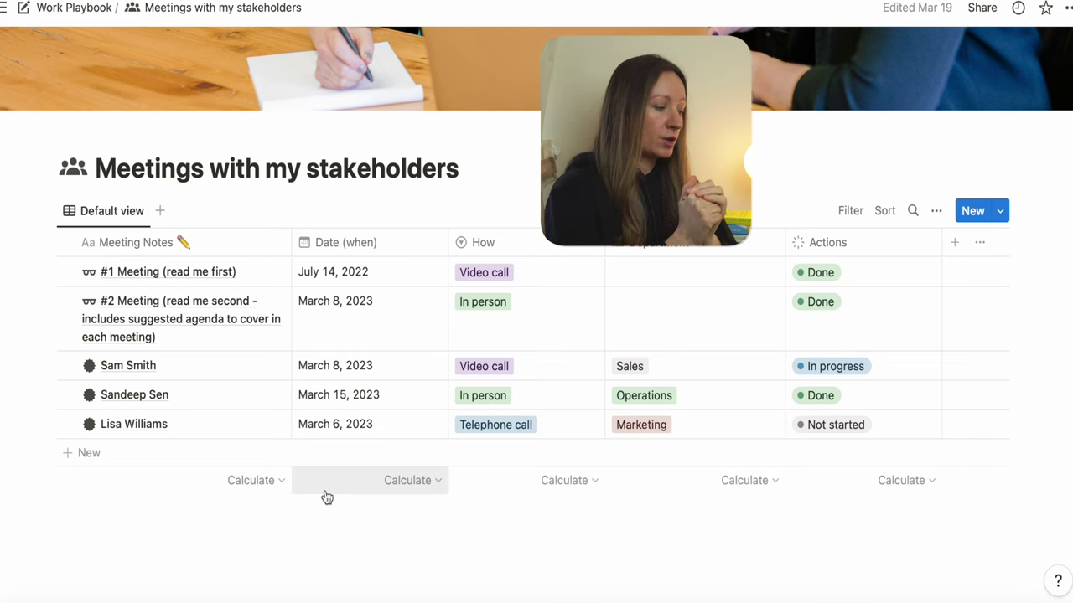
left_click(254, 273)
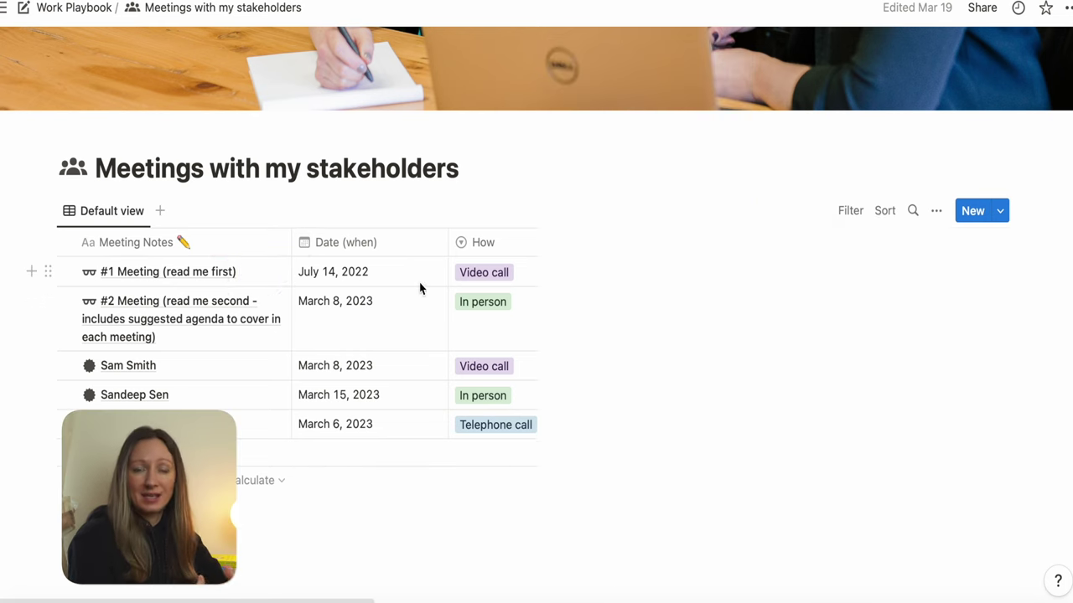
scroll(733, 357, "down", 15)
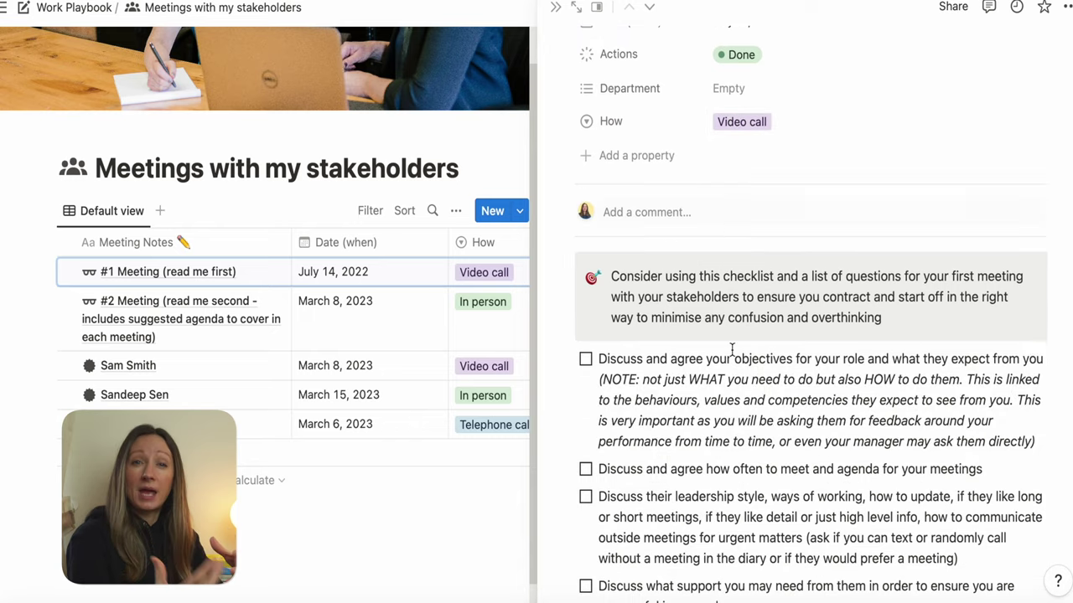
scroll(733, 352, "down", 10)
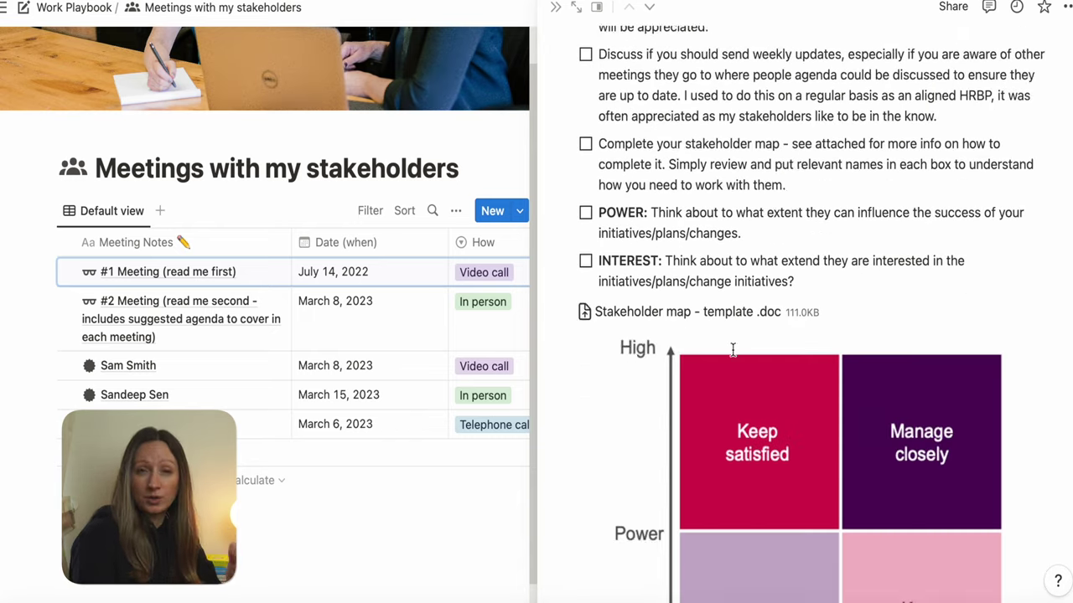
scroll(880, 380, "down", 8)
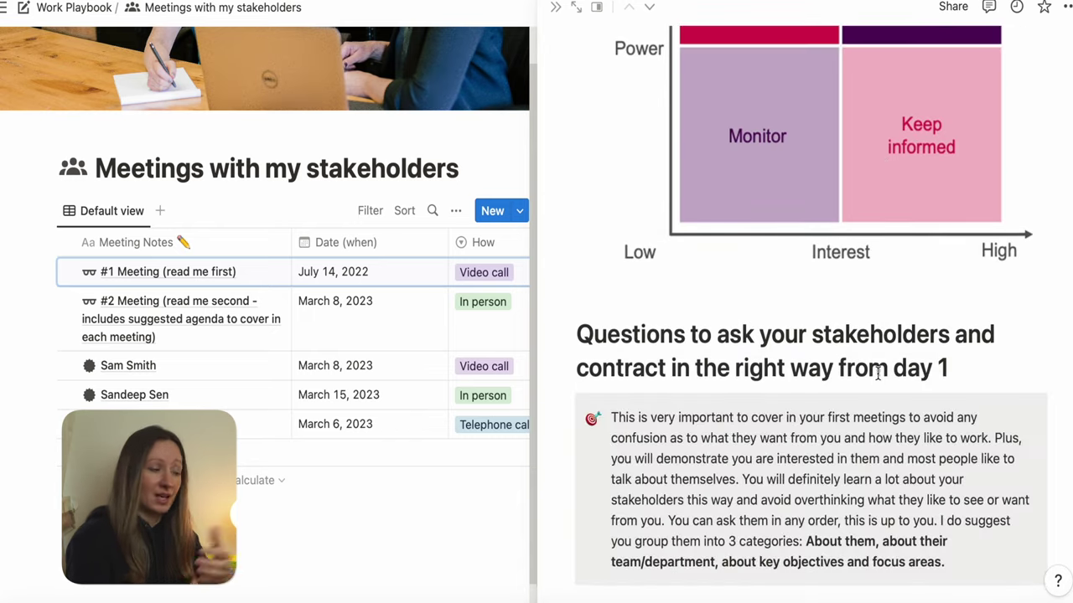
scroll(877, 375, "down", 8)
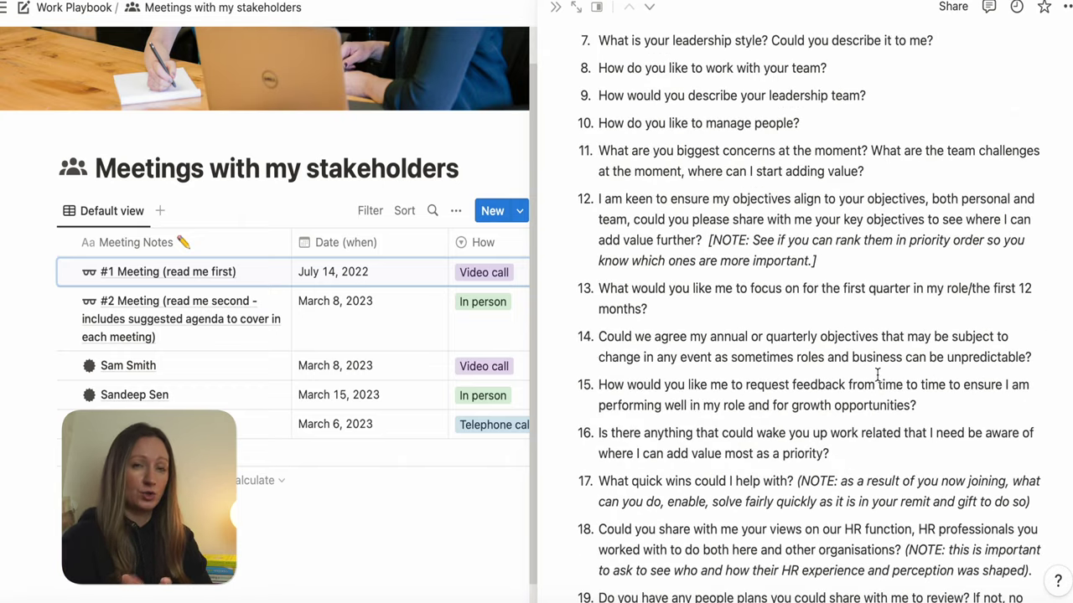
left_click(555, 8)
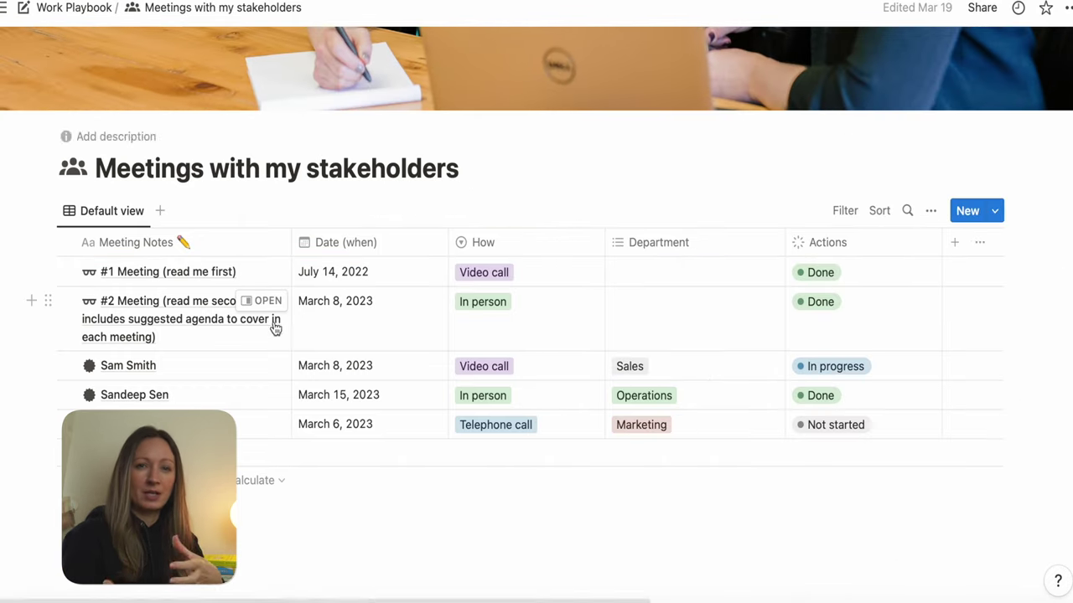
left_click(270, 299)
scroll(765, 359, "down", 6)
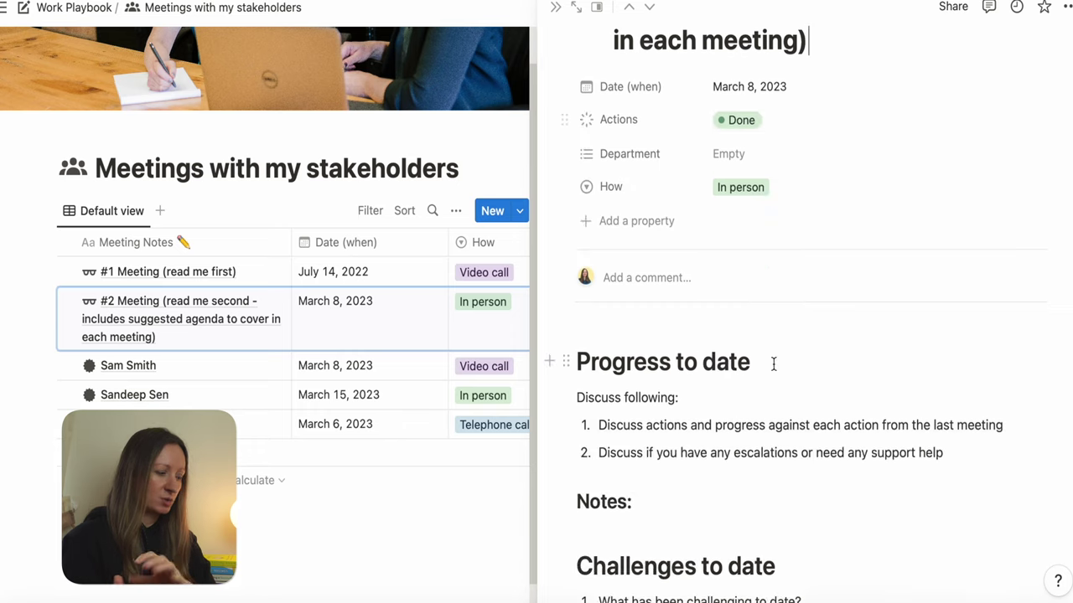
scroll(805, 336, "down", 2)
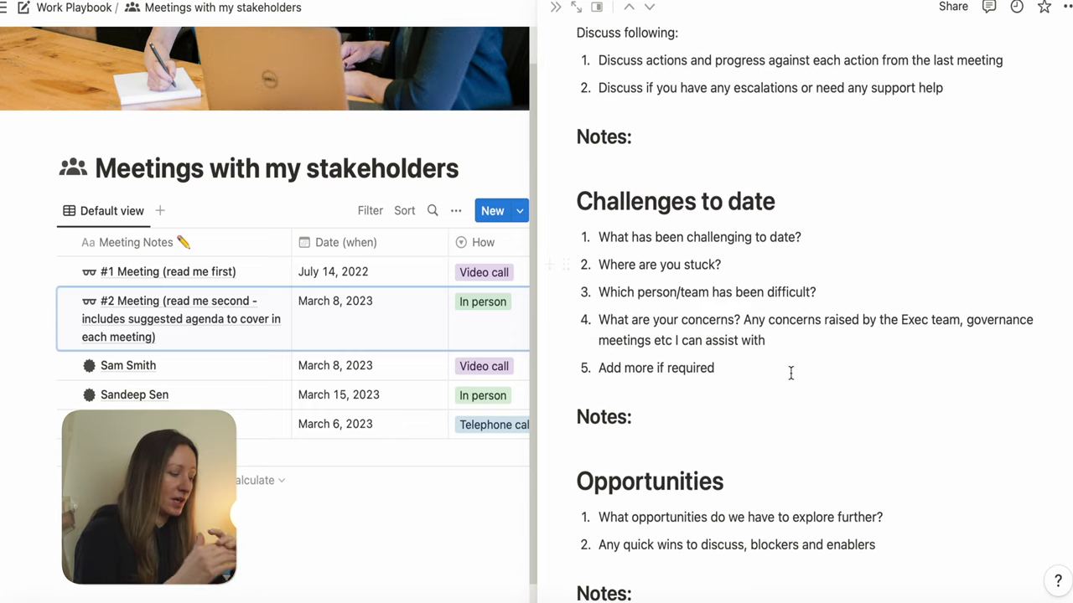
scroll(758, 474, "down", 5)
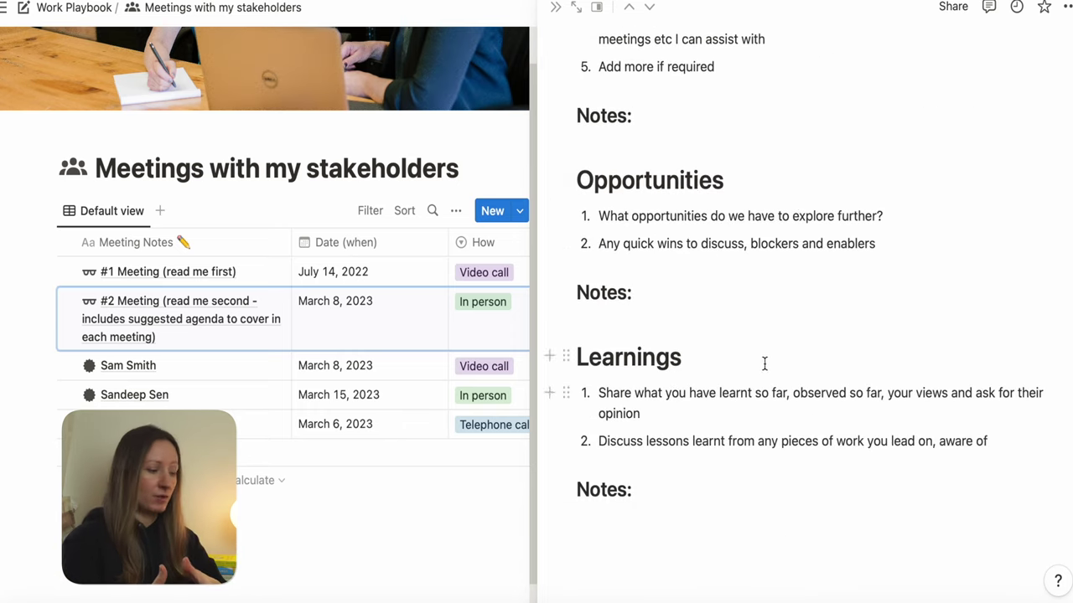
left_click(436, 111)
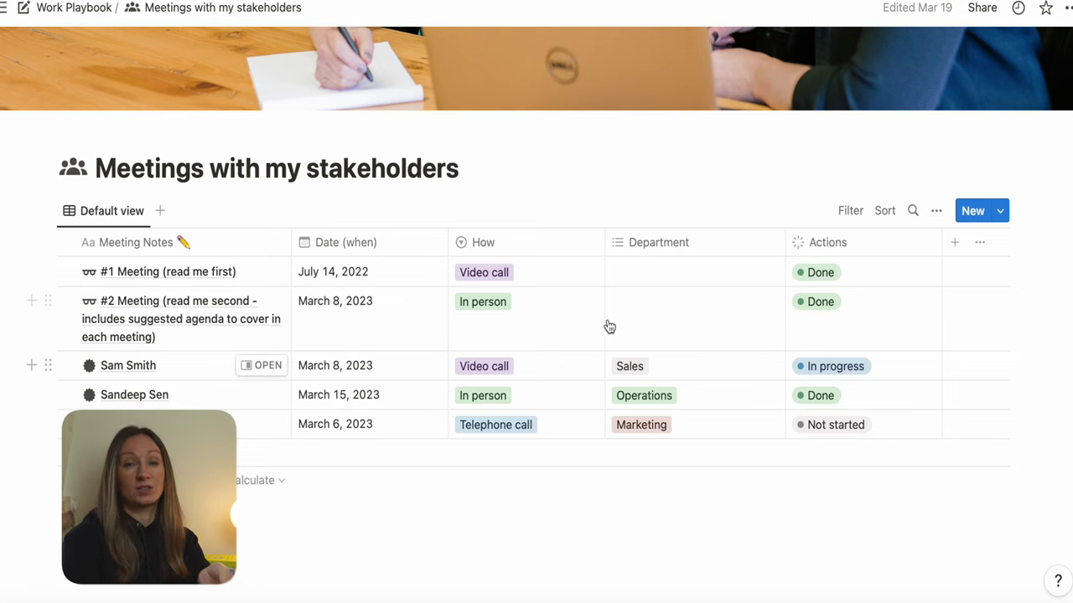
left_click(263, 365)
scroll(756, 376, "down", 1)
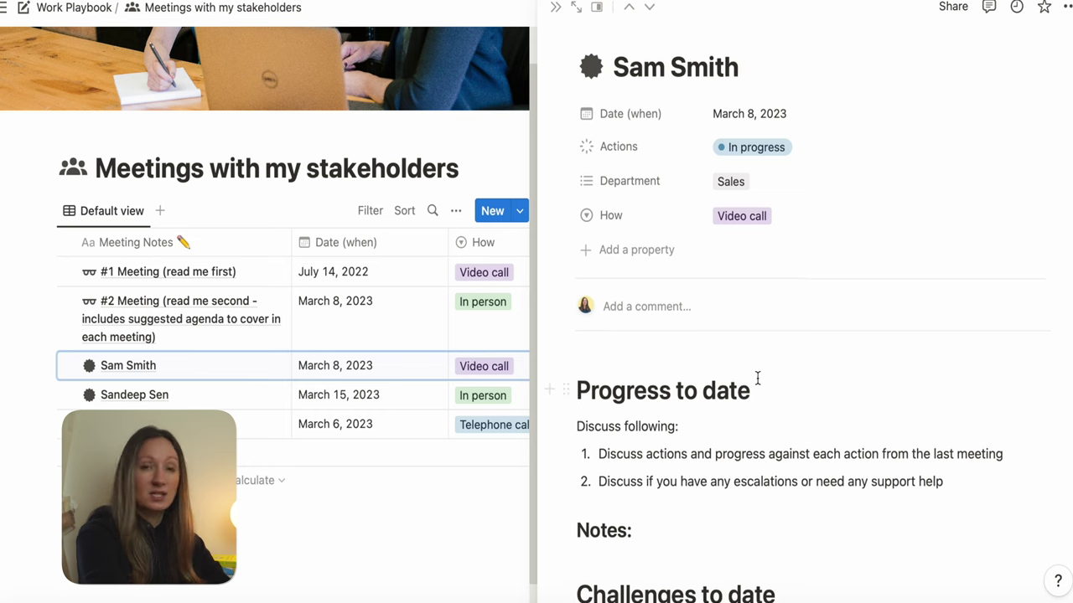
scroll(774, 469, "down", 5)
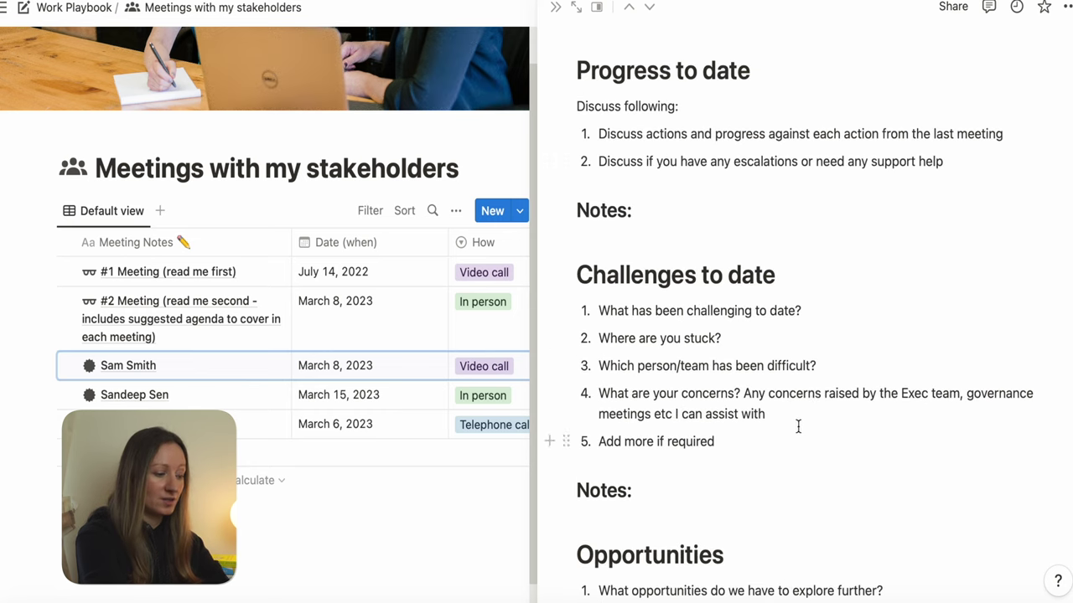
scroll(804, 427, "down", 4)
scroll(809, 447, "down", 2)
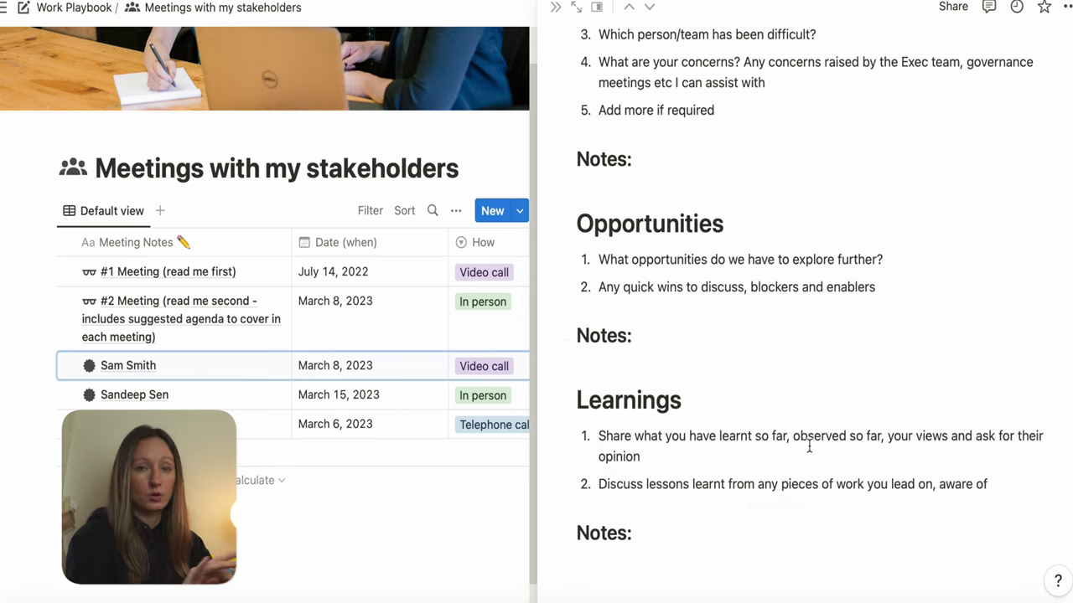
scroll(589, 114, "up", 15)
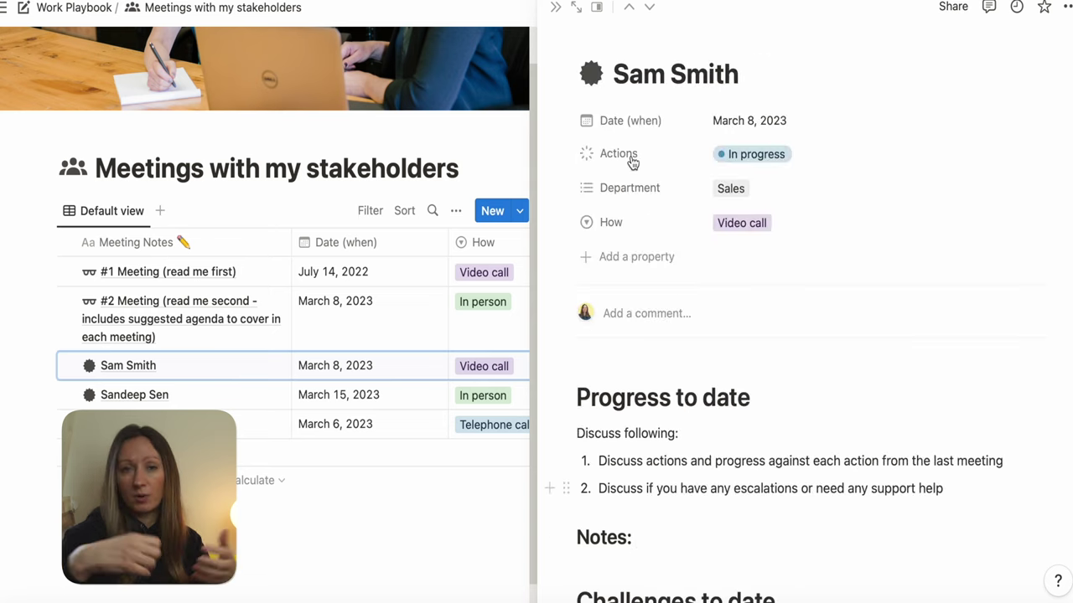
left_click(557, 14)
mouse_move(151, 516)
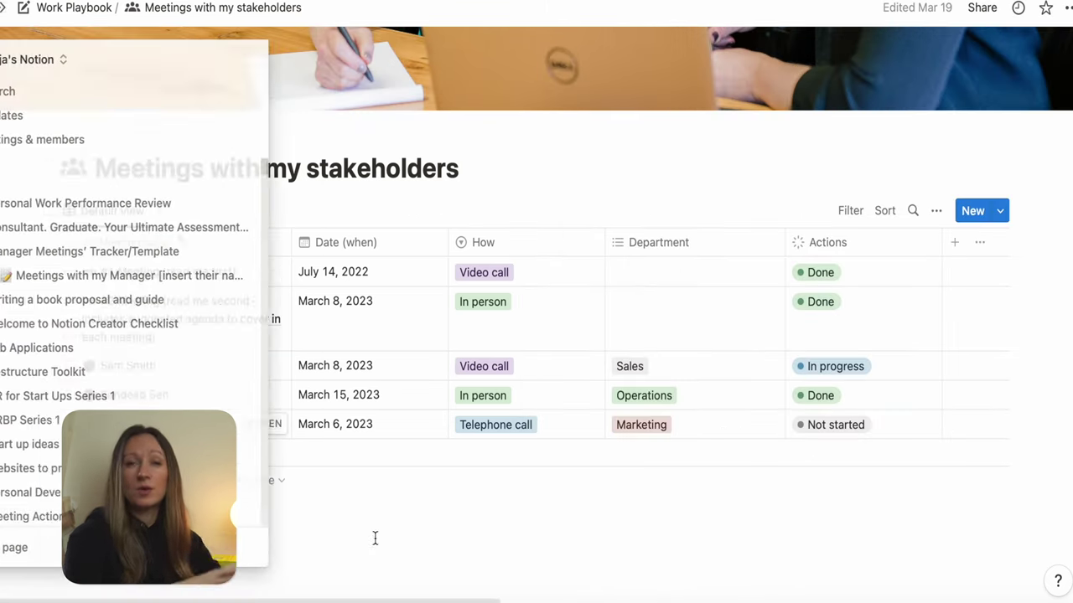
Go back up to the Work Playbook and open the Meetings with my manager table
left_click(75, 10)
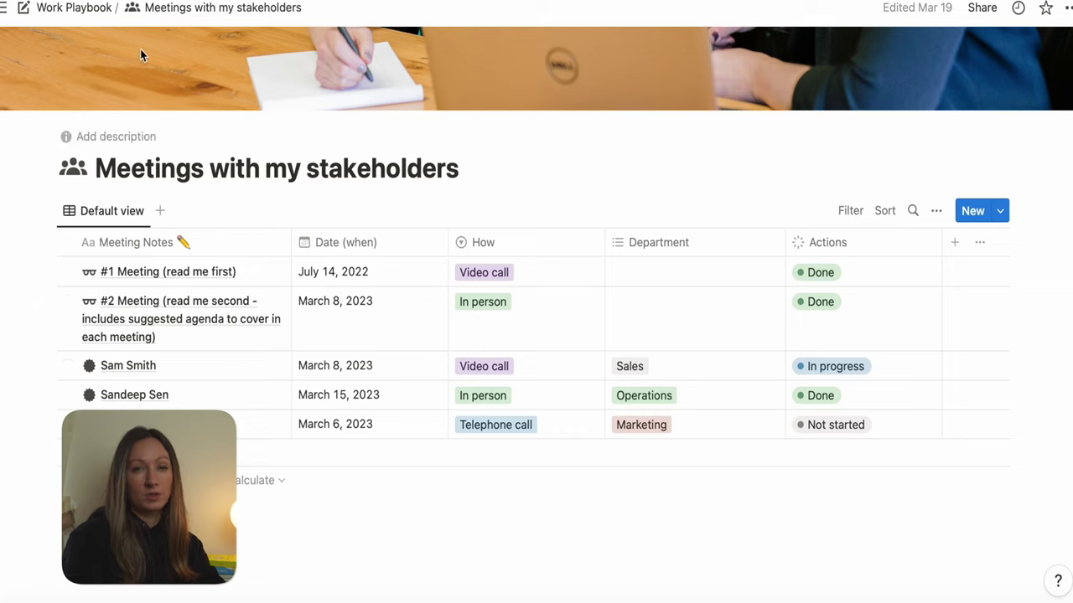
left_click(73, 10)
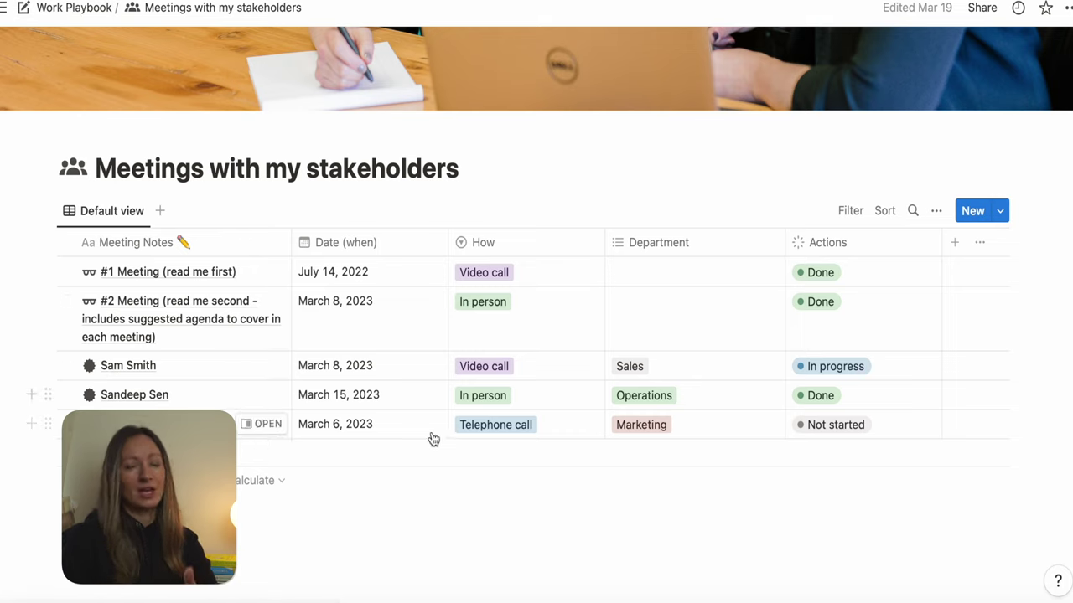
left_click(89, 19)
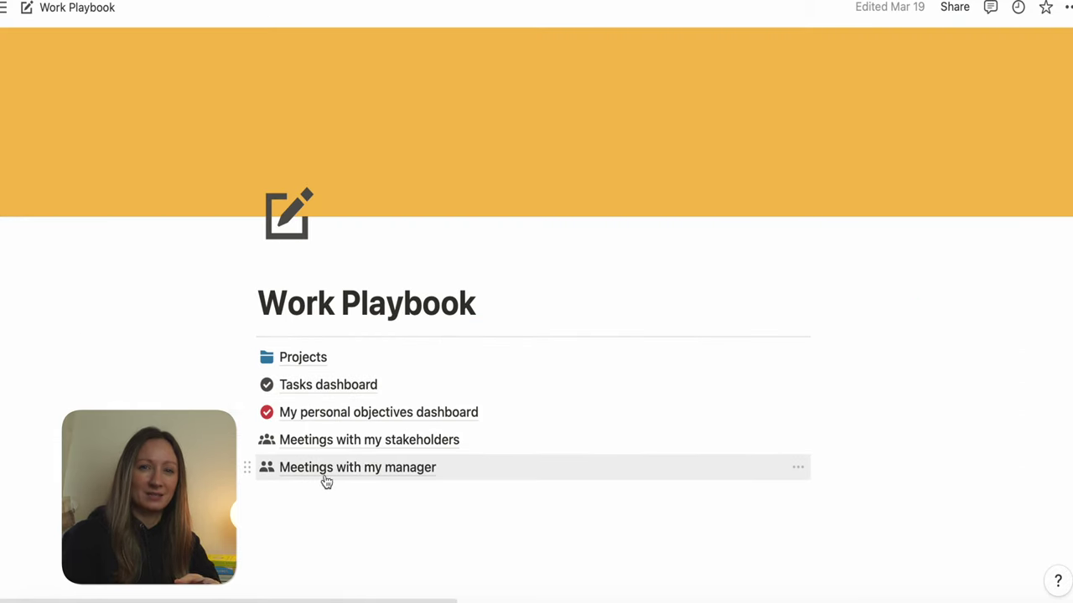
left_click(365, 471)
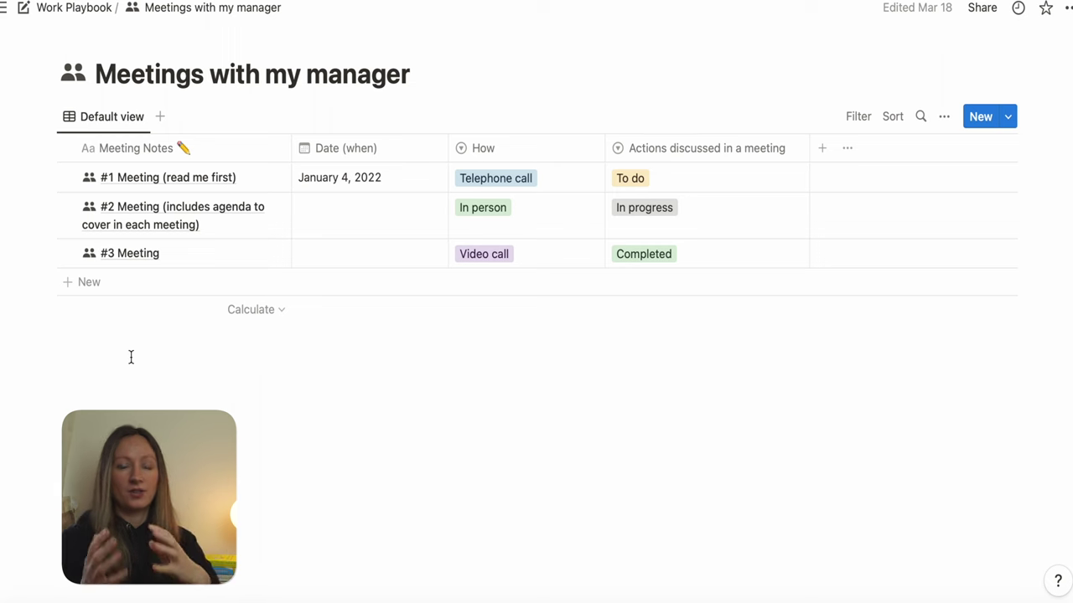
Open '#1 Meeting (read me first)' in side peek and read its checklist and new-manager questions
left_click(264, 178)
scroll(838, 427, "down", 5)
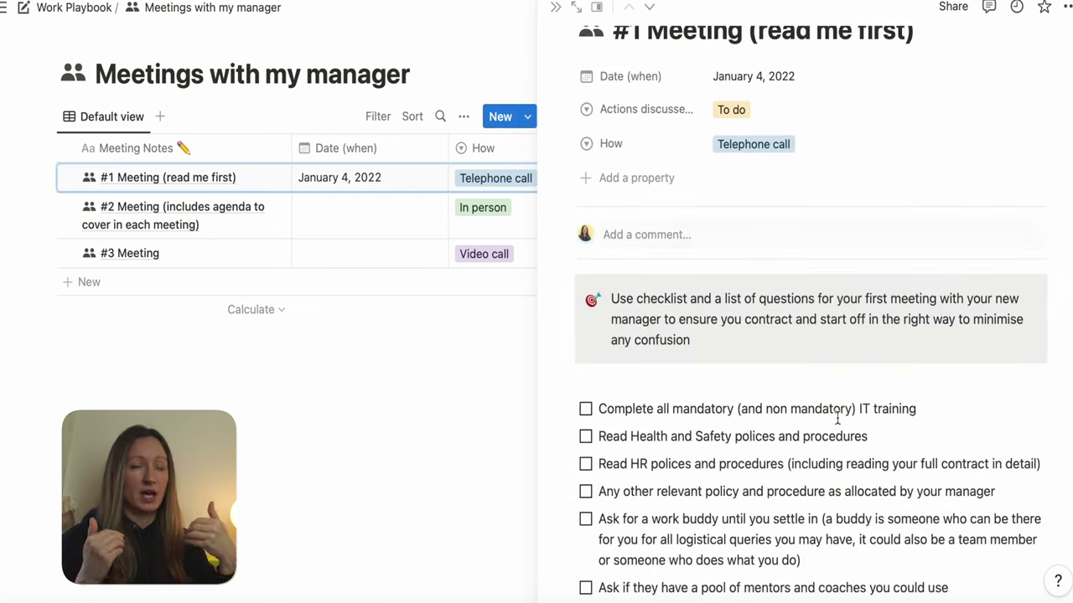
scroll(806, 361, "down", 10)
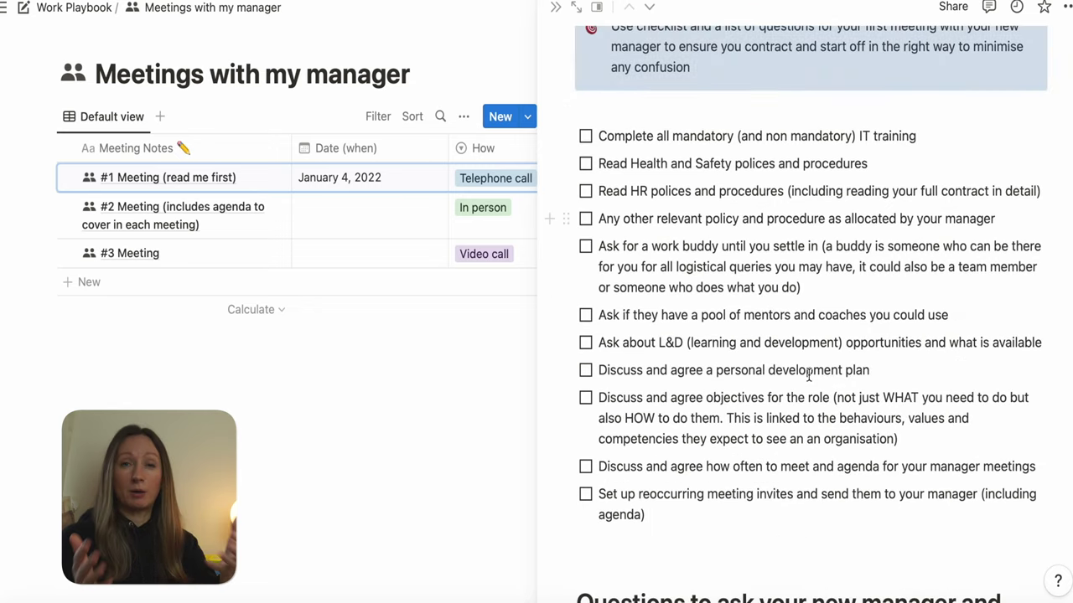
scroll(806, 377, "down", 3)
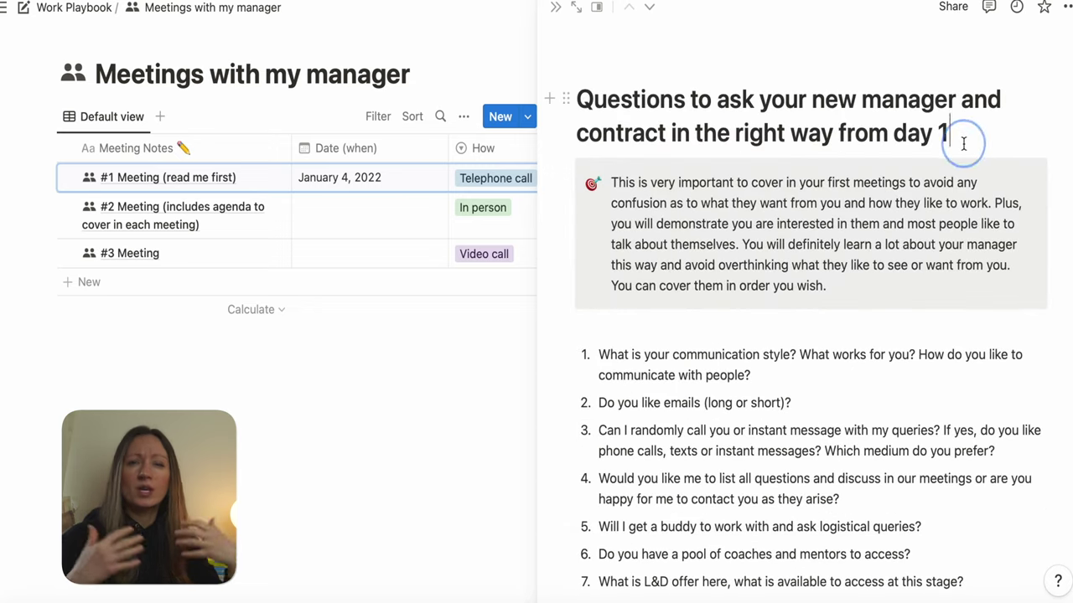
scroll(809, 459, "down", 15)
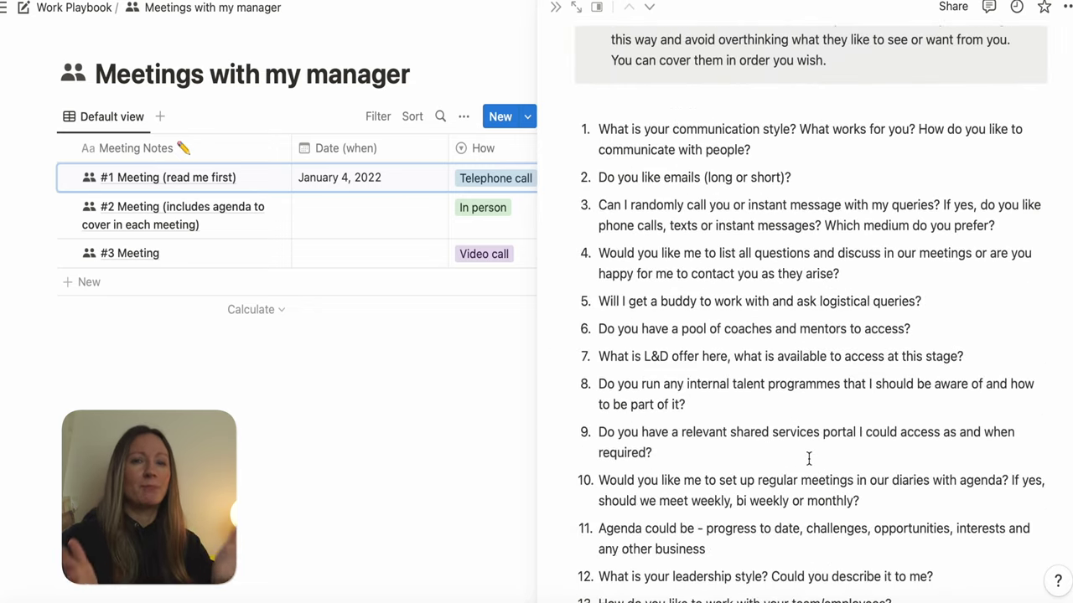
scroll(809, 460, "up", 20)
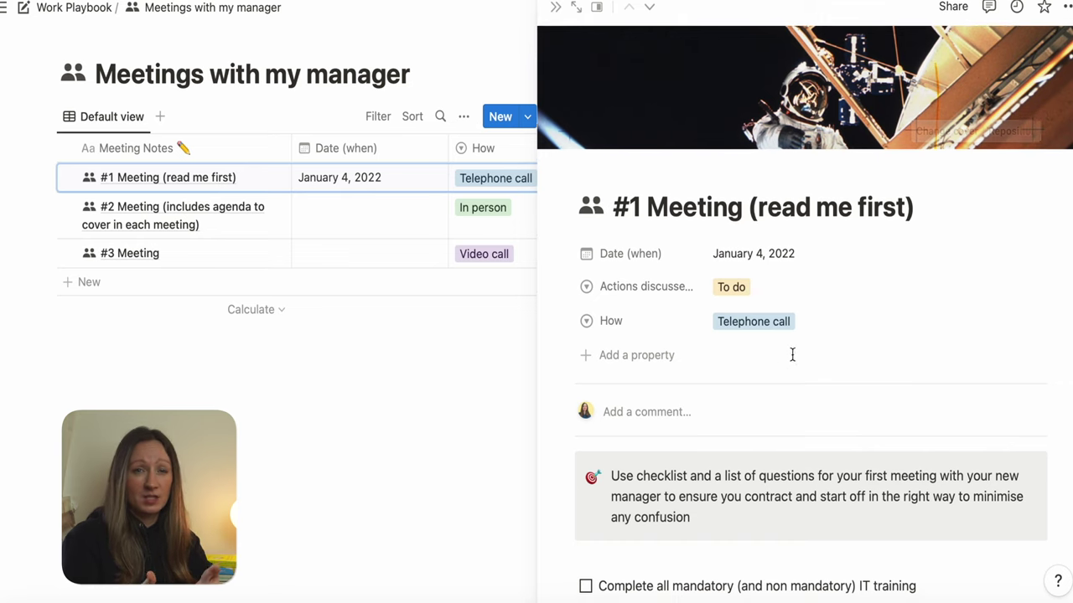
scroll(752, 321, "down", 6)
scroll(752, 316, "down", 15)
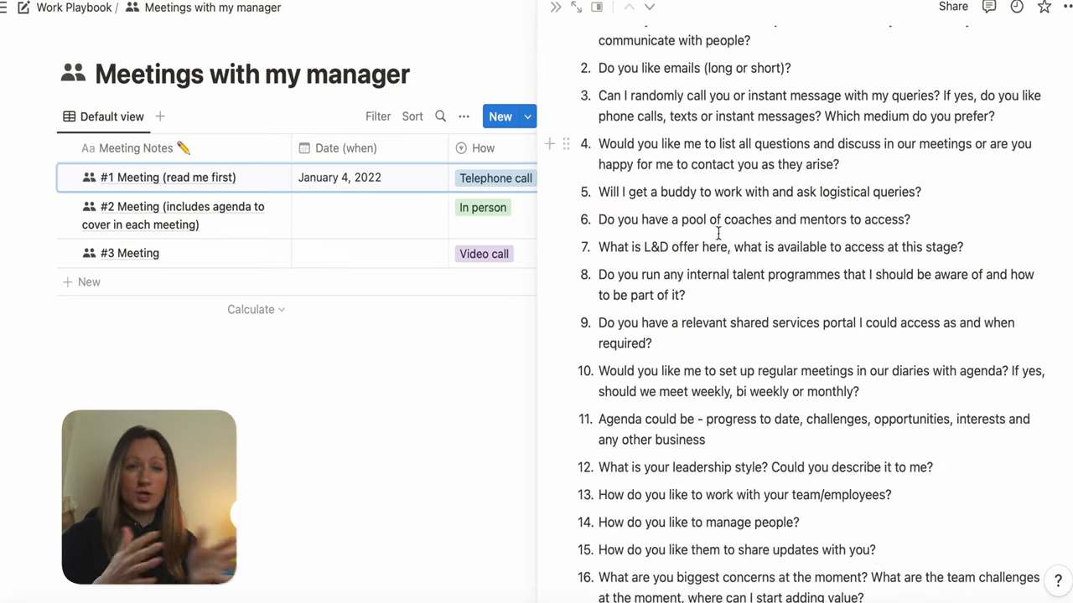
scroll(703, 281, "down", 3)
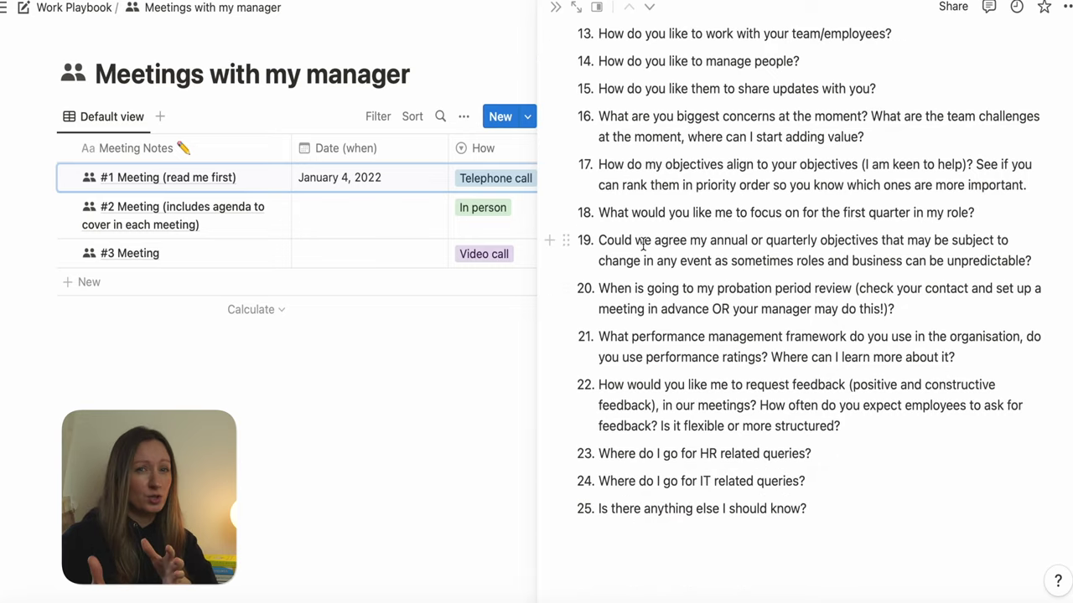
scroll(642, 243, "up", 20)
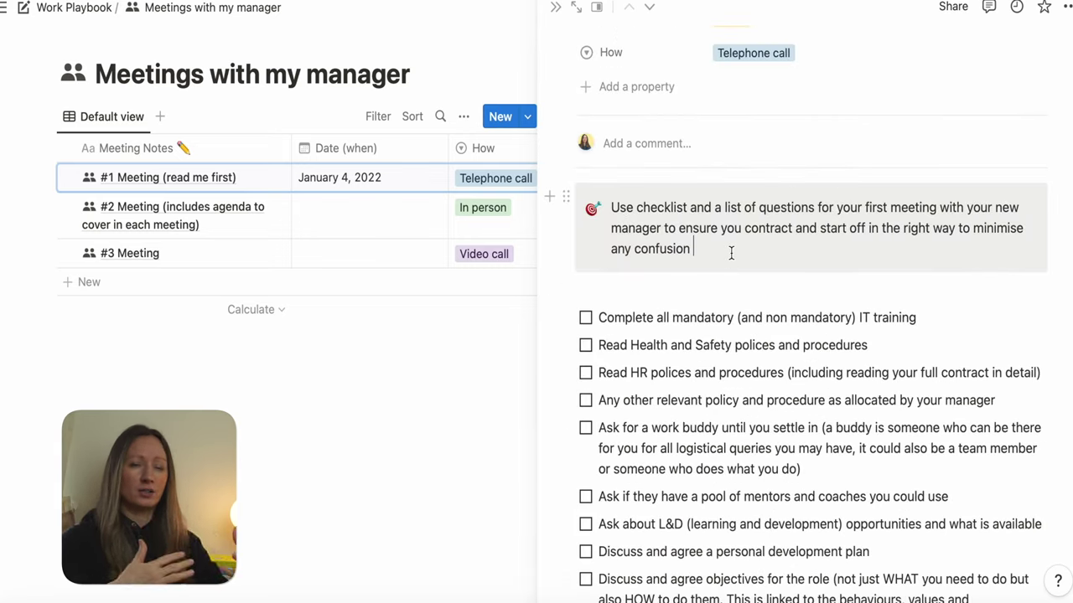
Close the #1 Meeting note and scroll through the #2 Meeting agenda sections
left_click(553, 15)
left_click(268, 210)
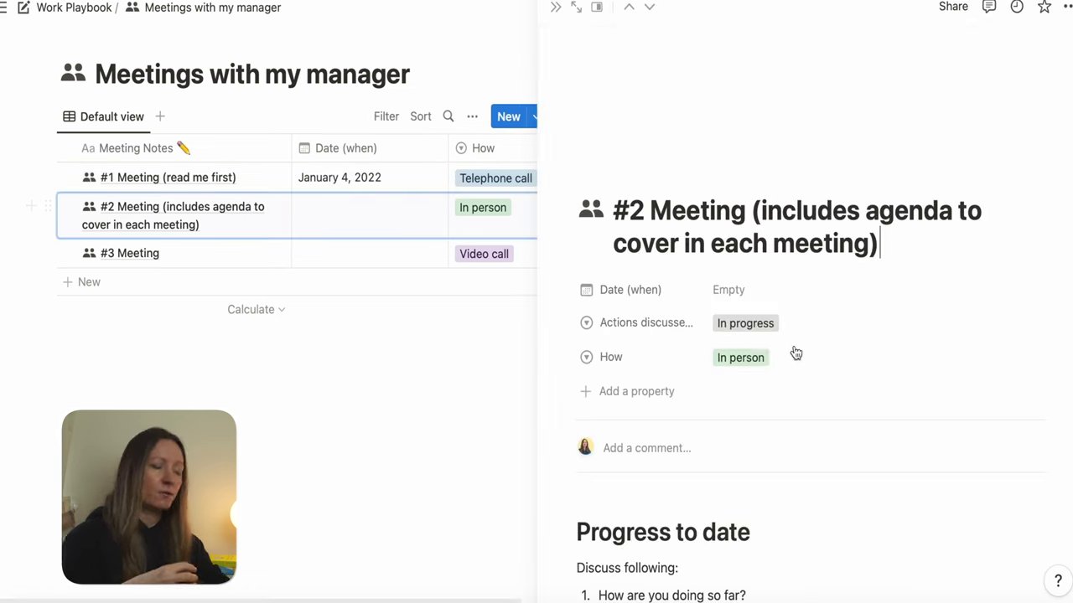
scroll(826, 345, "down", 6)
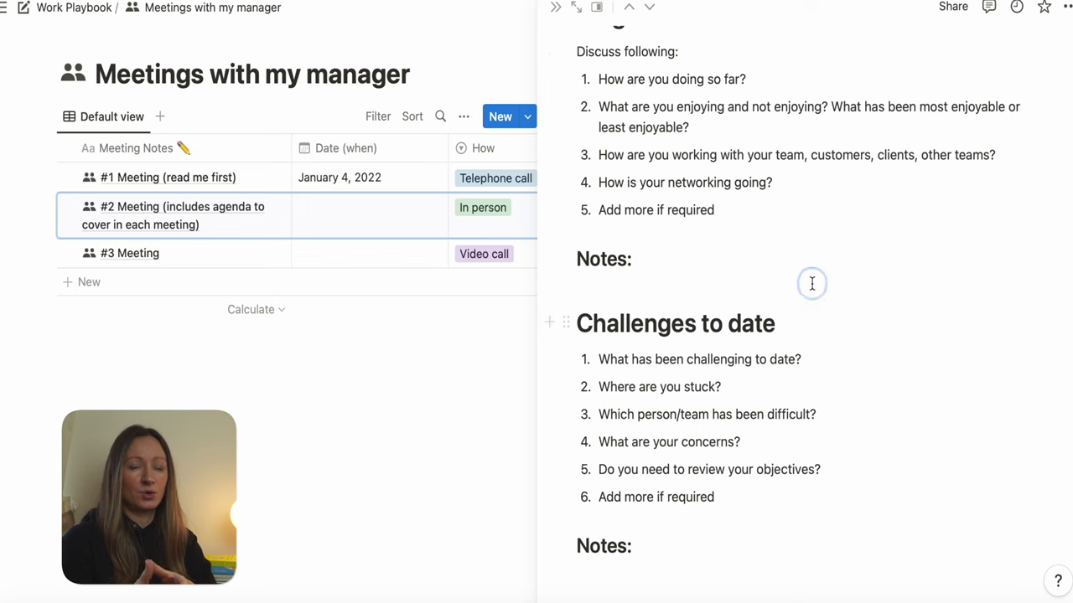
scroll(844, 481, "down", 5)
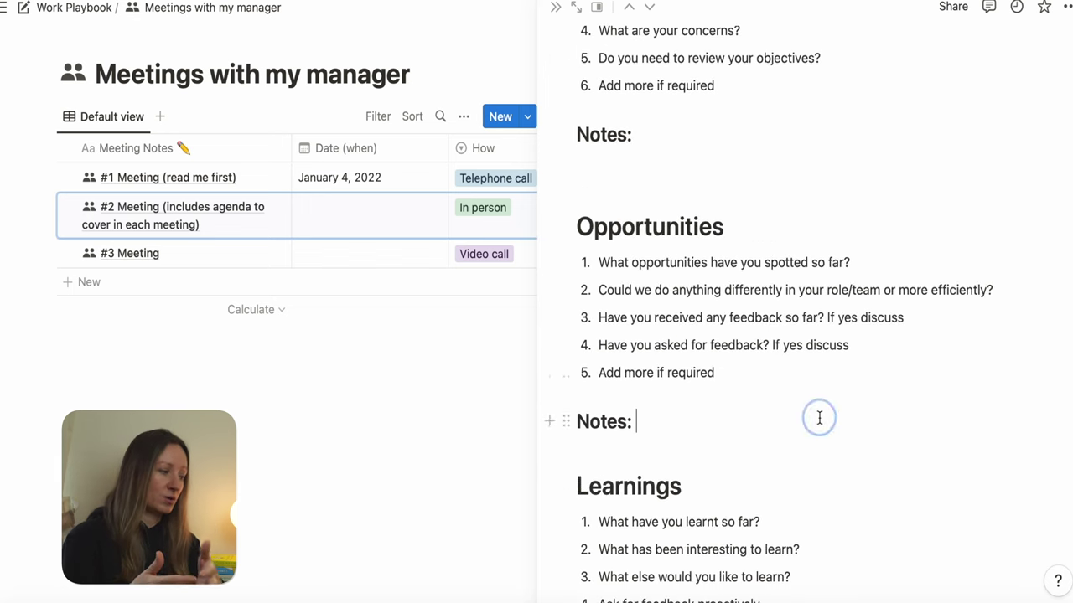
scroll(818, 417, "down", 3)
scroll(817, 442, "down", 2)
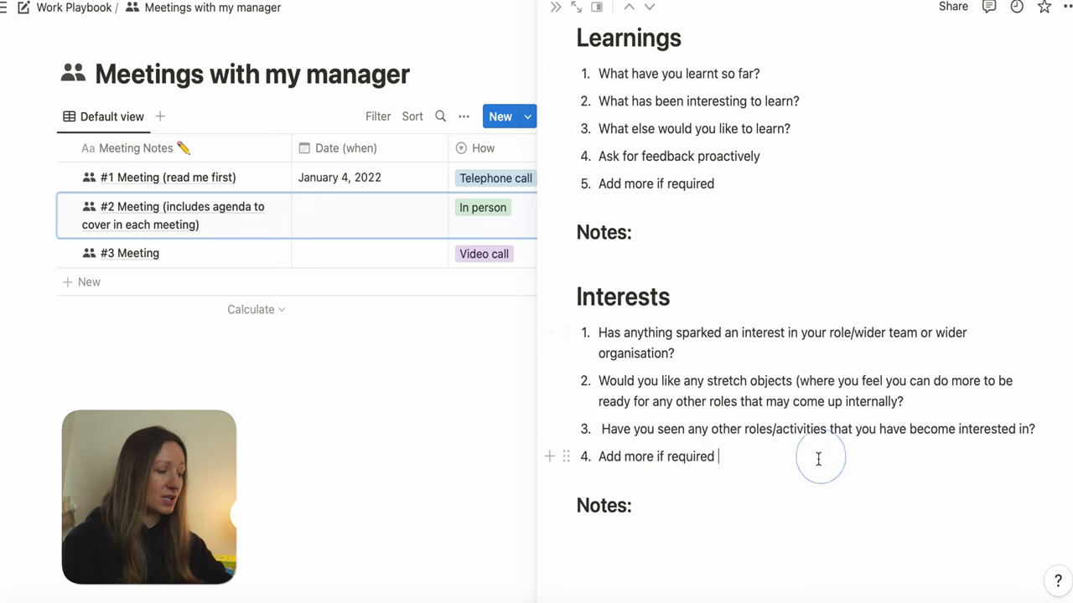
Start a new line under the Interests notes, then close the #2 Meeting page
left_click(743, 547)
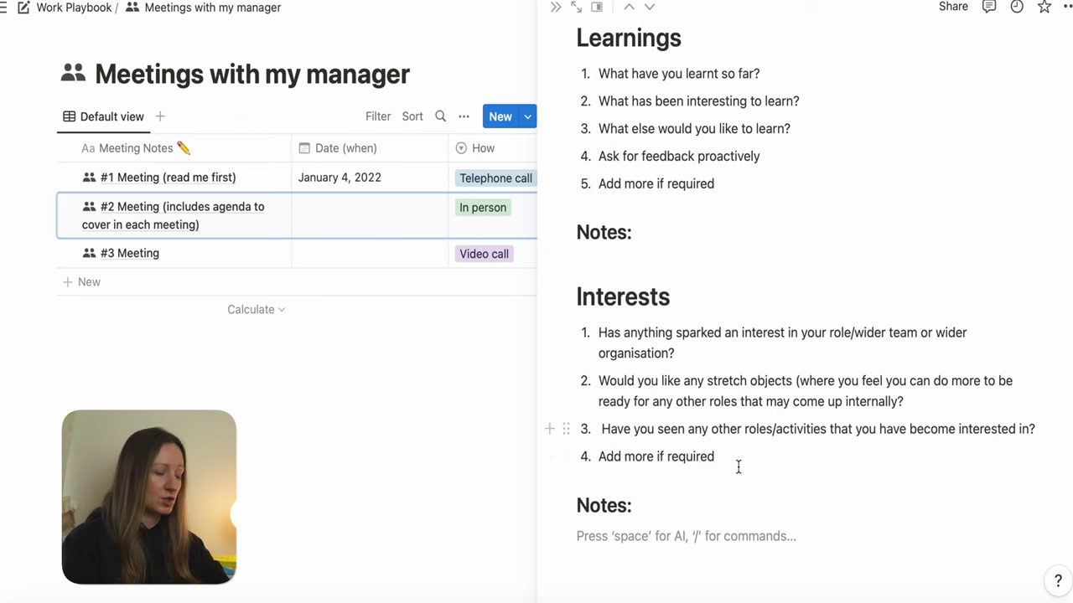
scroll(698, 306, "up", 10)
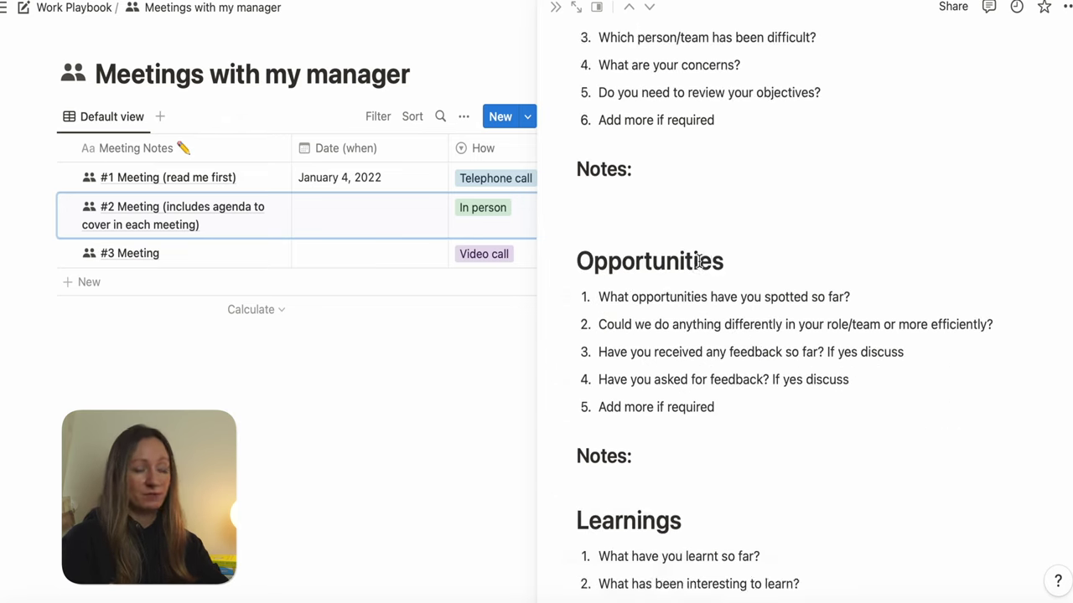
left_click(555, 6)
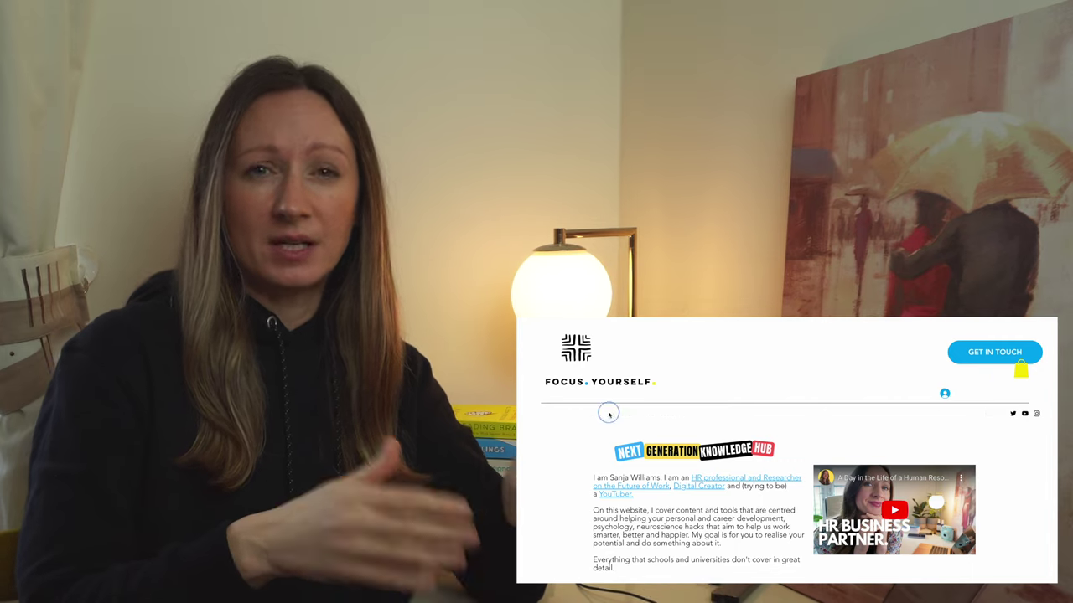
Scroll the Digital Shop and bring up Quick View for the Work Playbook in Notion
scroll(1023, 485, "down", 10)
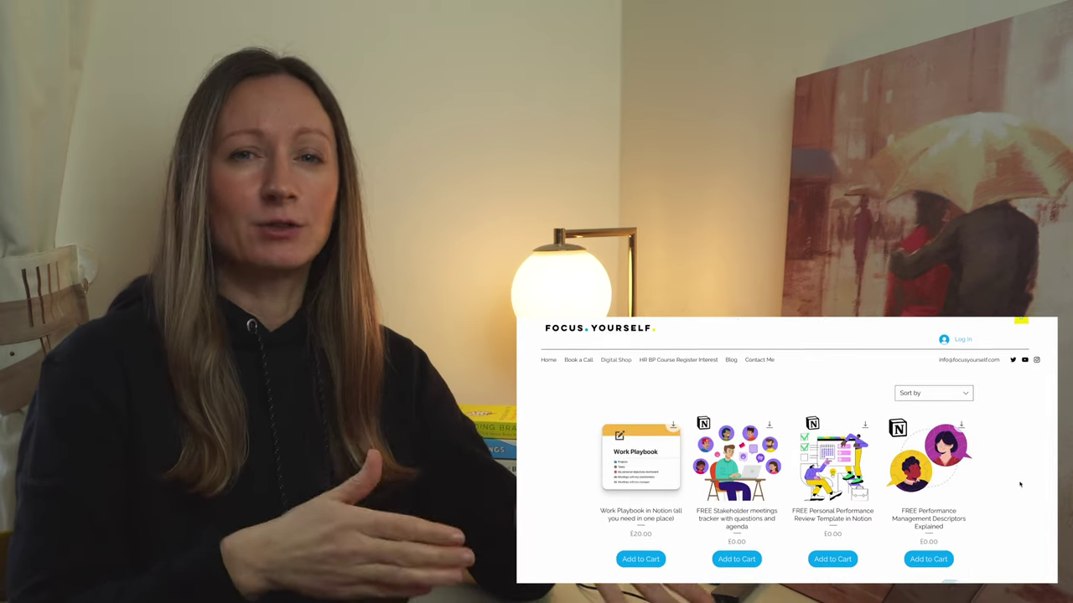
scroll(1023, 485, "down", 5)
scroll(1023, 486, "up", 15)
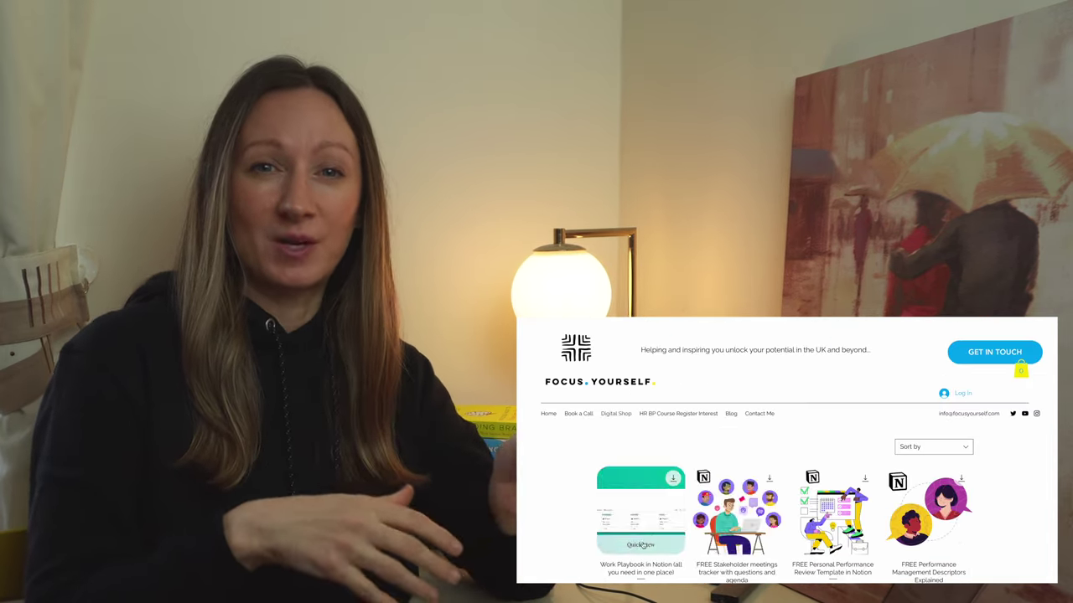
left_click(634, 511)
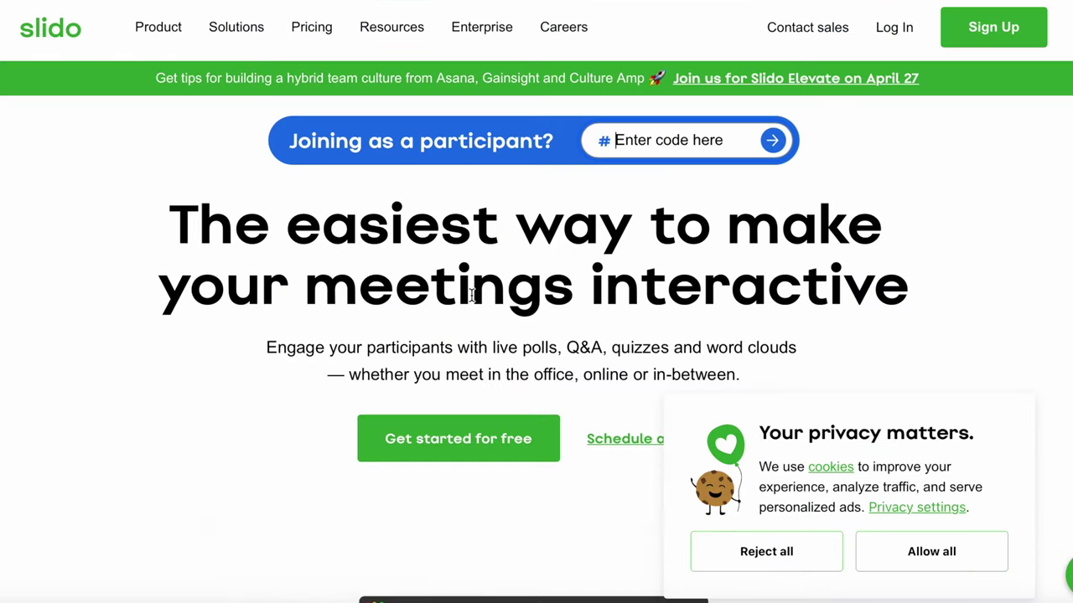
Accept all cookies on the Slido homepage
scroll(472, 295, "down", 3)
scroll(484, 272, "up", 3)
left_click(951, 545)
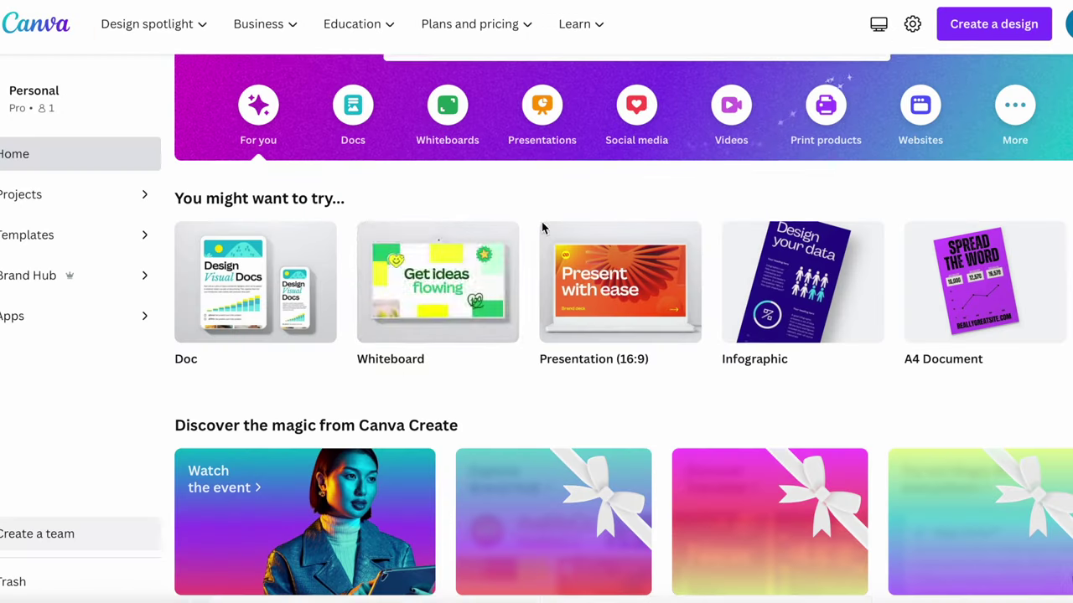
Create a Canva whiteboard with the Launch Ideas template, then browse Figma's homepage
left_click(432, 315)
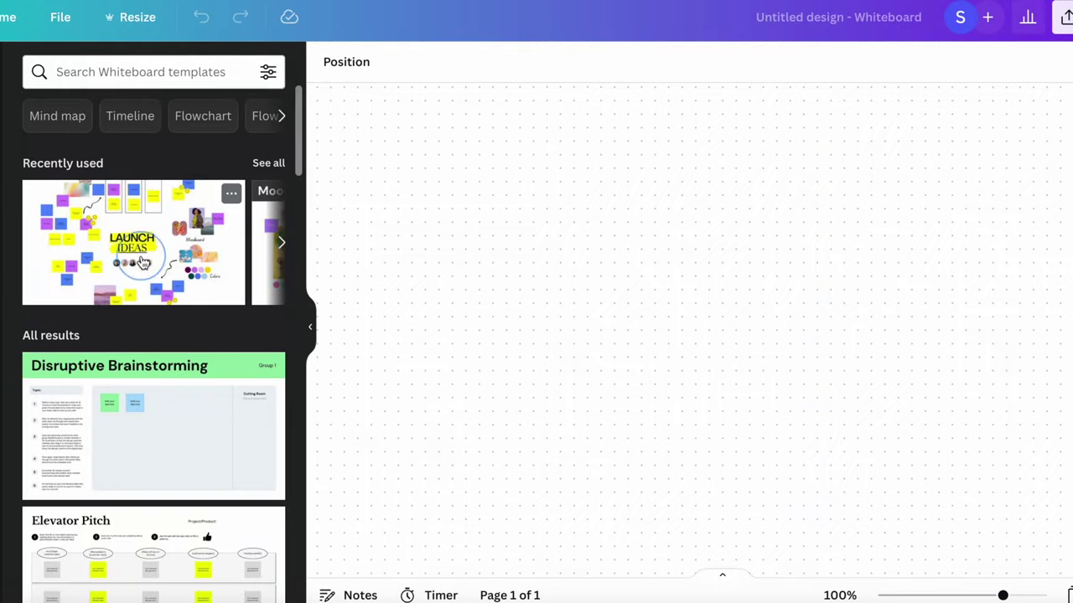
left_click(143, 259)
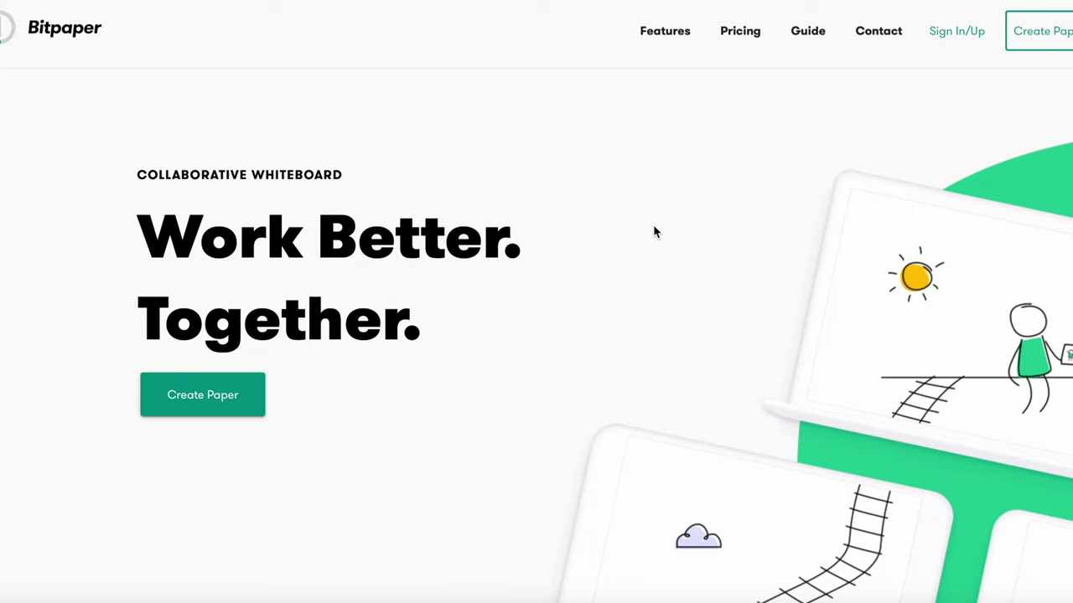
scroll(653, 233, "down", 5)
scroll(680, 227, "up", 5)
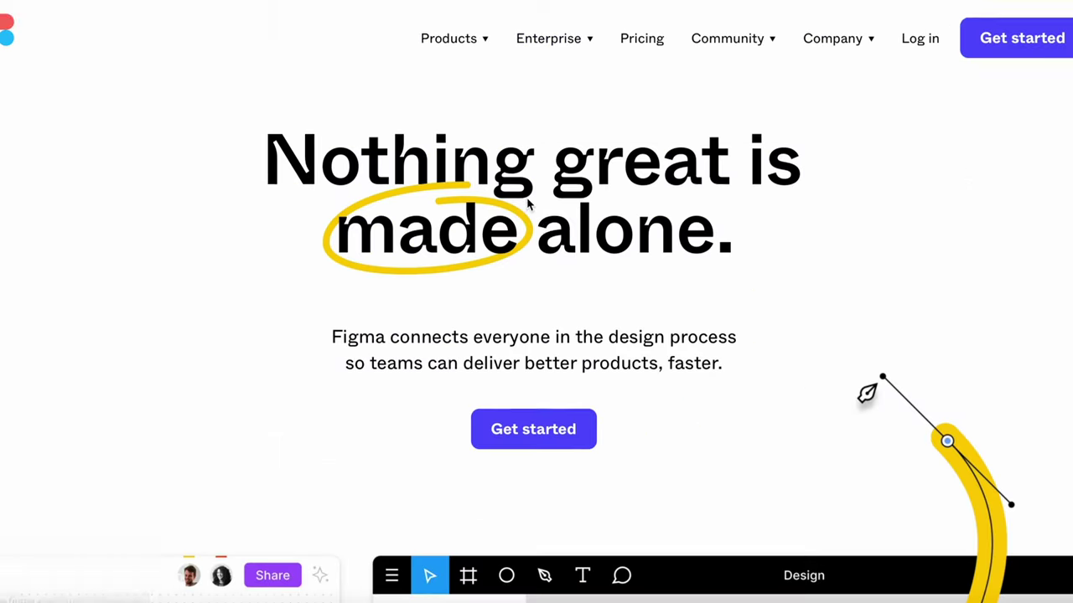
scroll(550, 209, "down", 10)
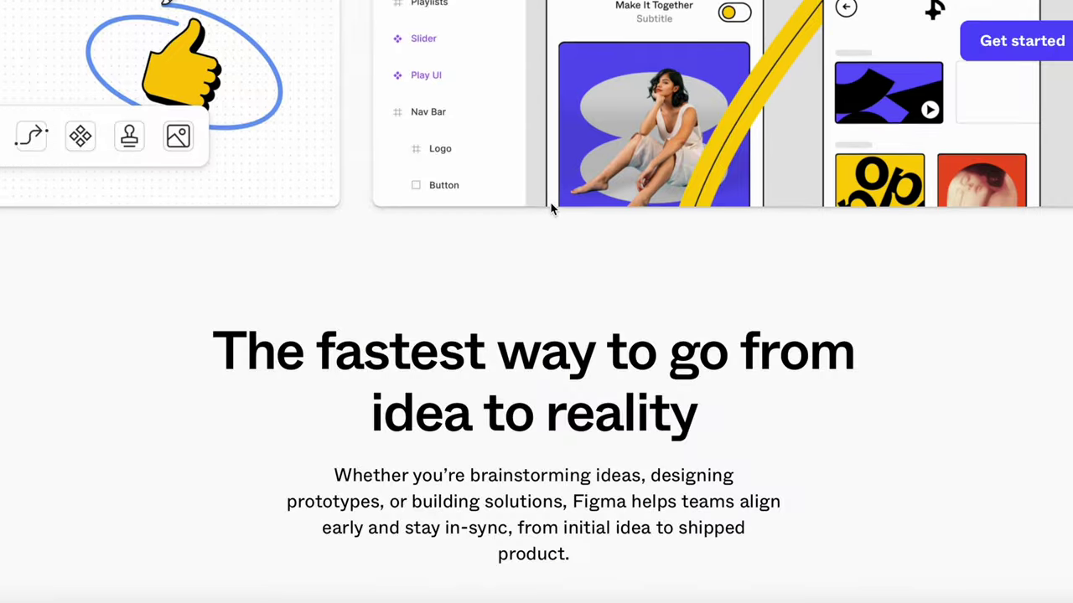